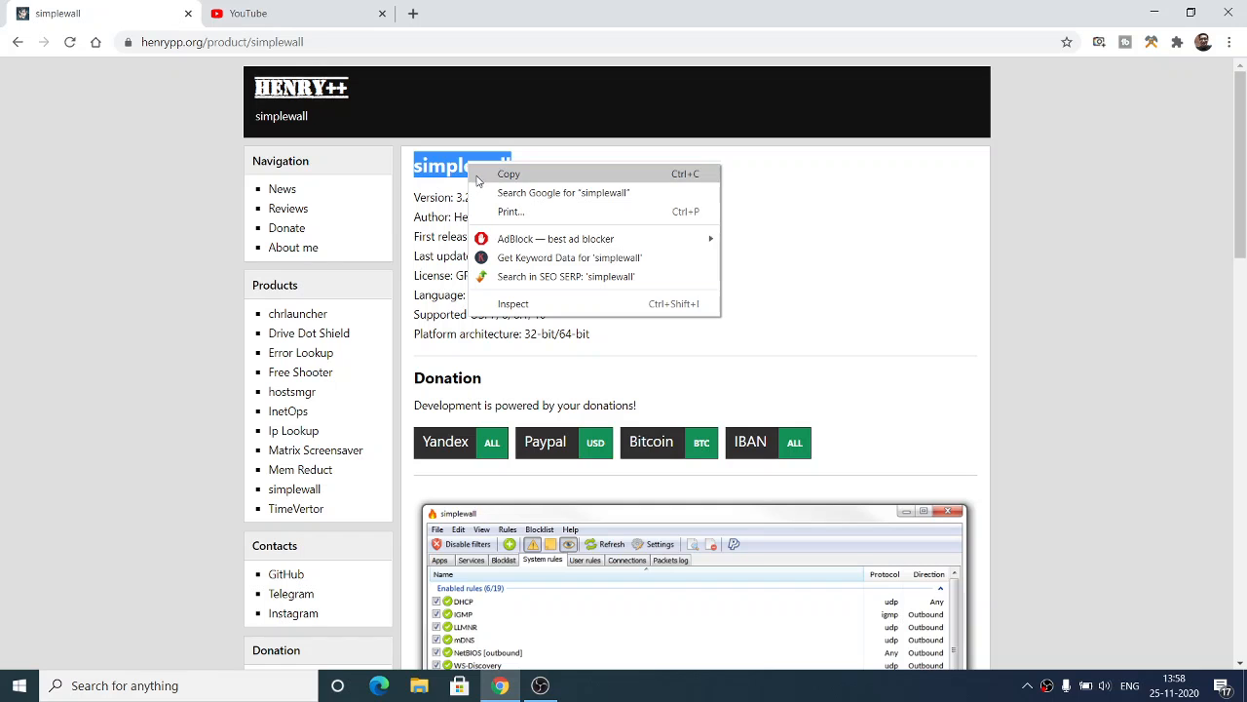
# Search Google for "simple wall" and open the simplewall product page on henrypp.org
pyautogui.click(360, 42)
pyautogui.write('simple wa')
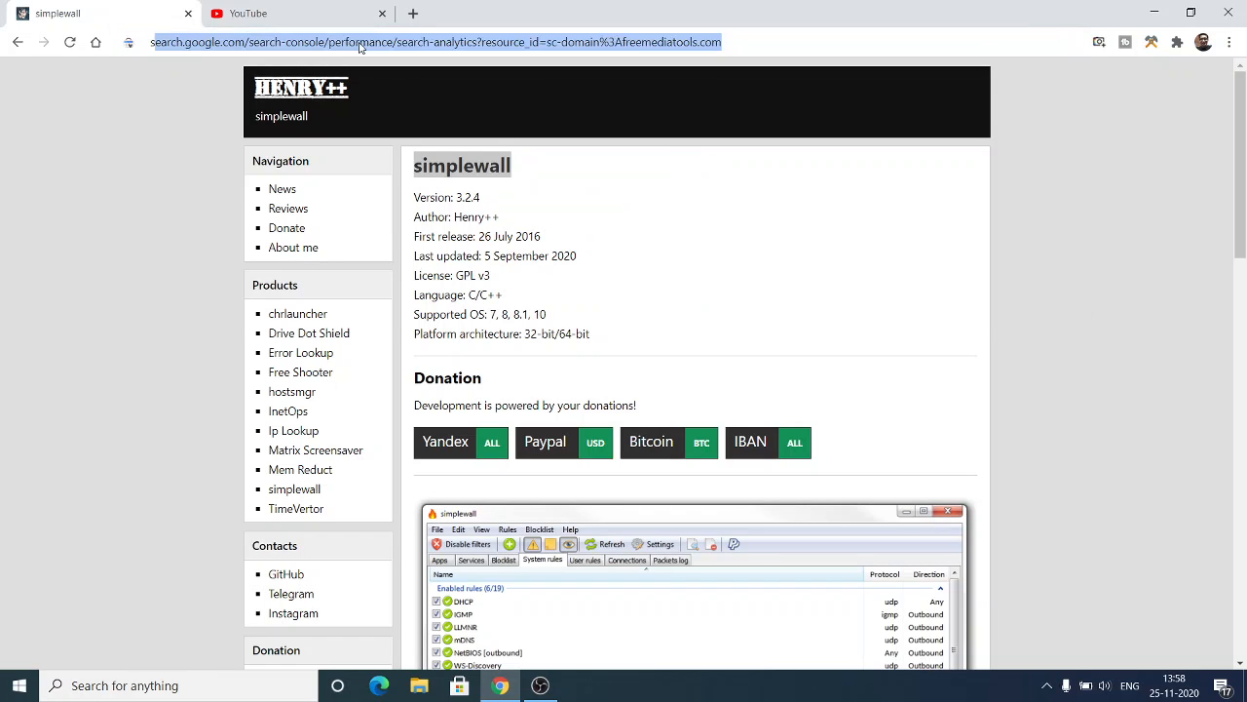
pyautogui.write('ll')
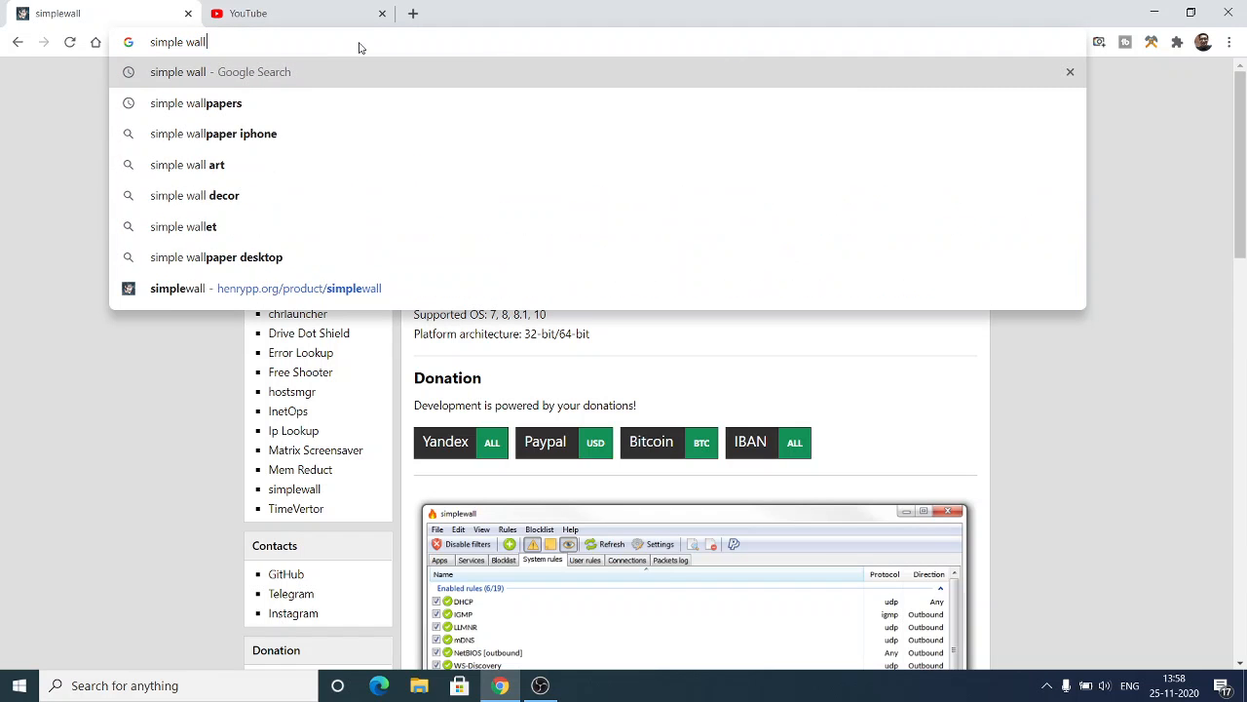
pyautogui.press('Return')
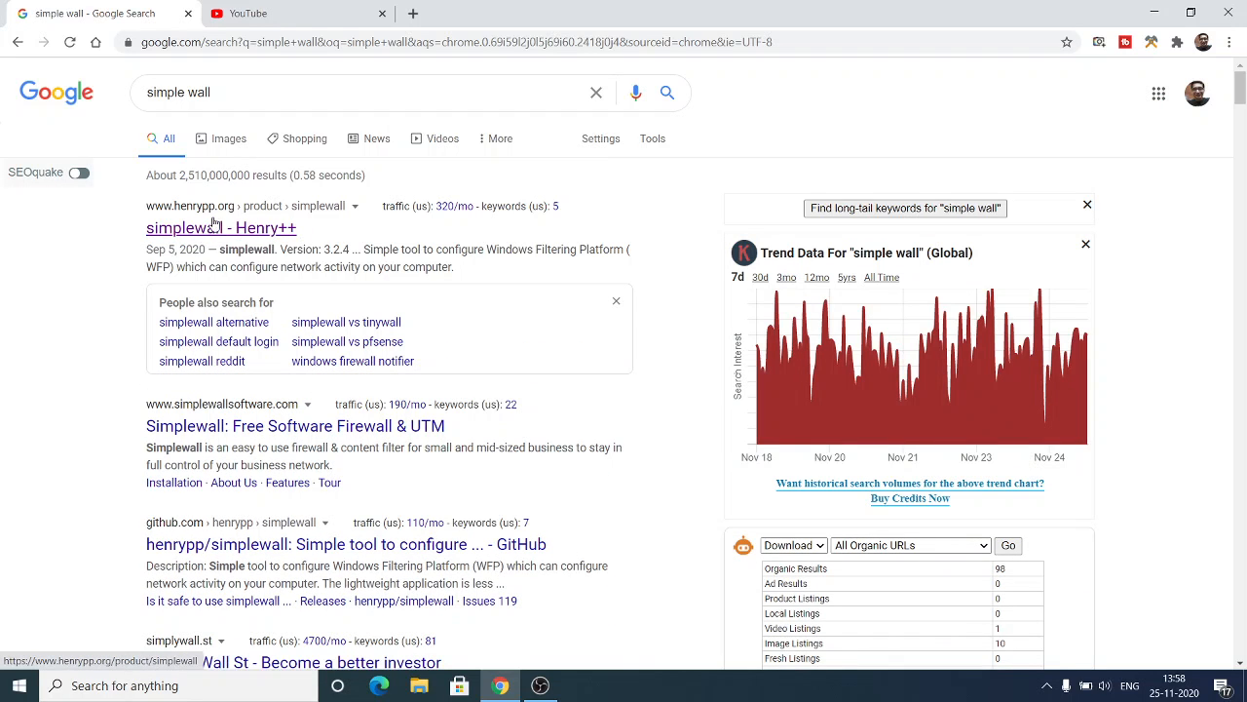
pyautogui.click(201, 229)
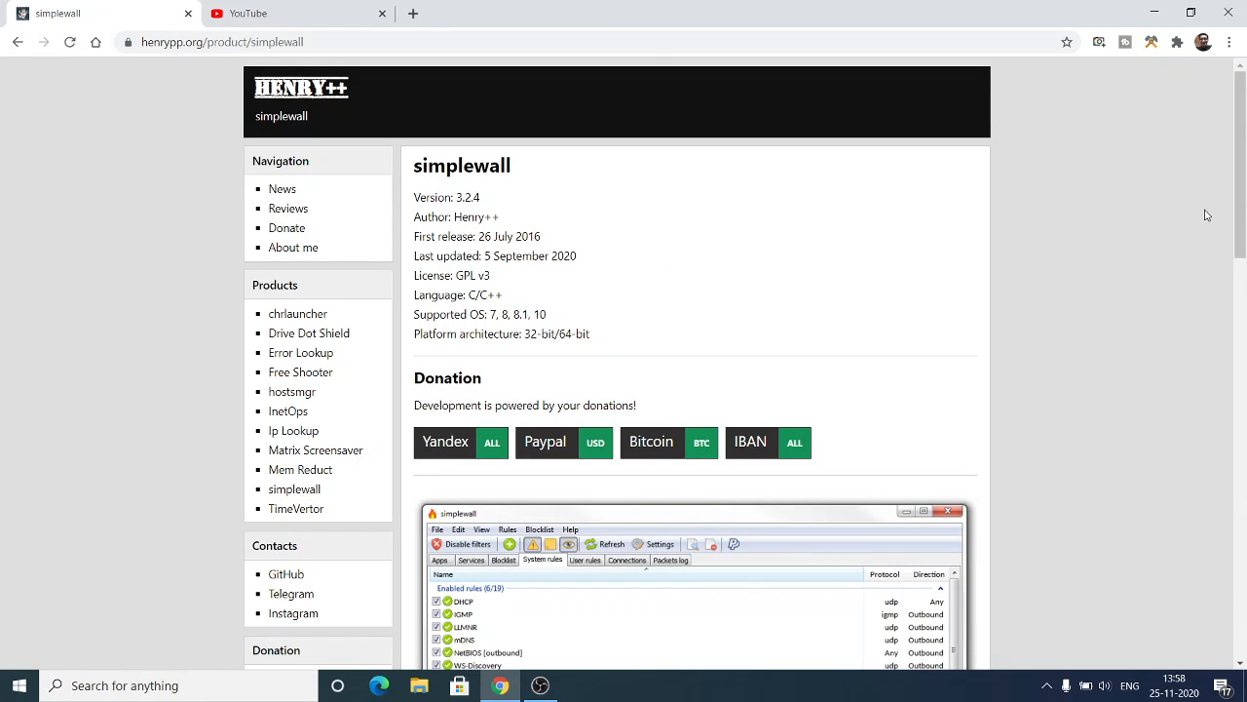
# Download simplewall-3.2.4-setup.exe from the product page, check it in the browser's downloads list and return to the product page
pyautogui.moveTo(1242, 152); pyautogui.dragTo(1244, 554)
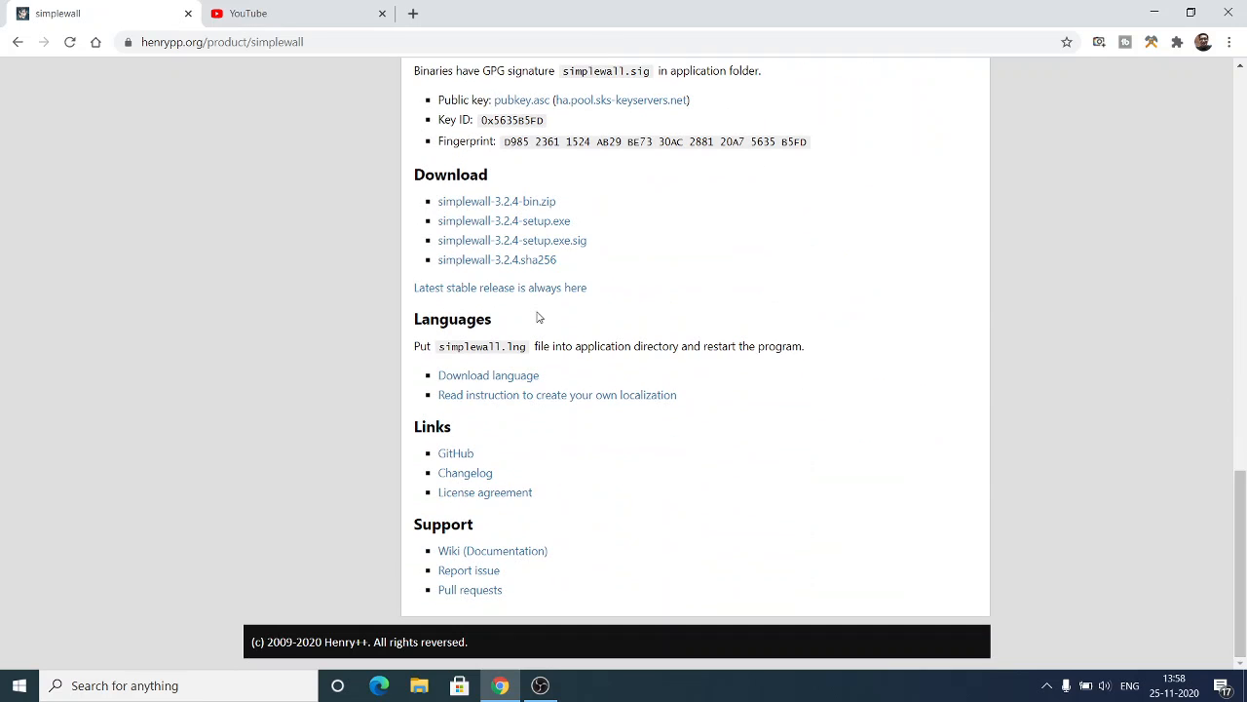
pyautogui.click(499, 222)
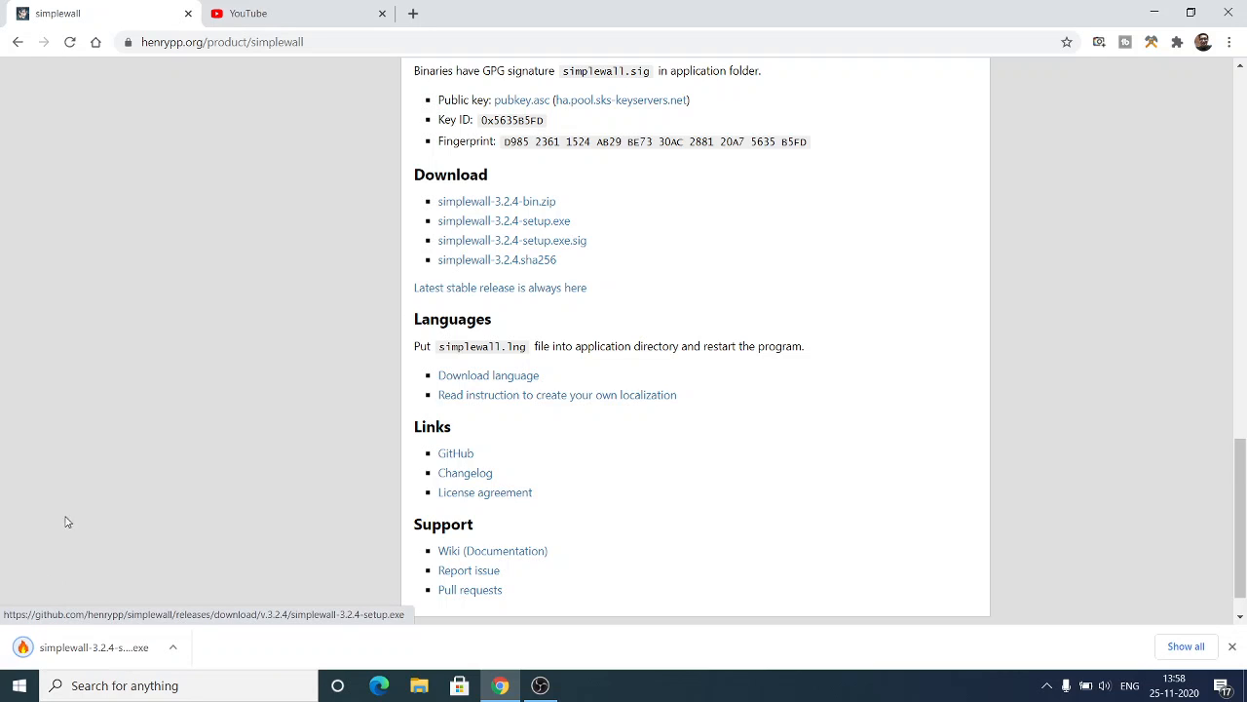
pyautogui.click(1186, 646)
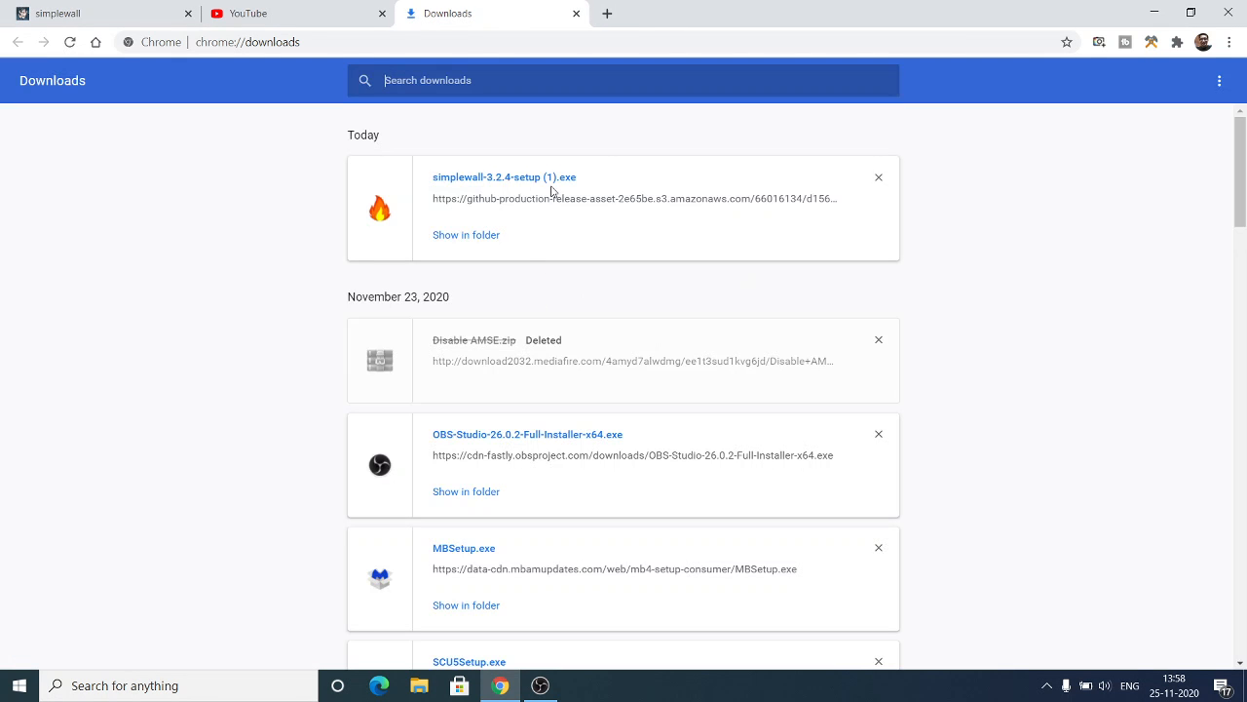
pyautogui.click(124, 6)
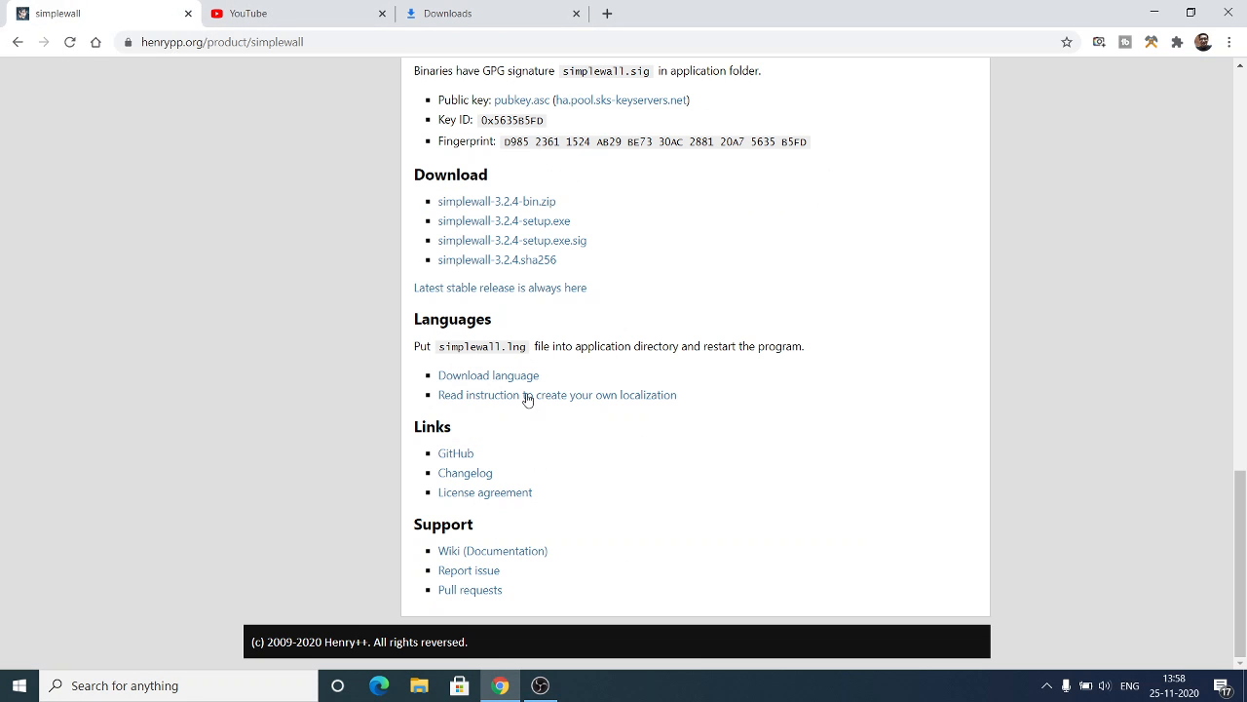
# Show the main window of the running simplewall firewall and move it over the middle of the web page
pyautogui.click(1048, 686)
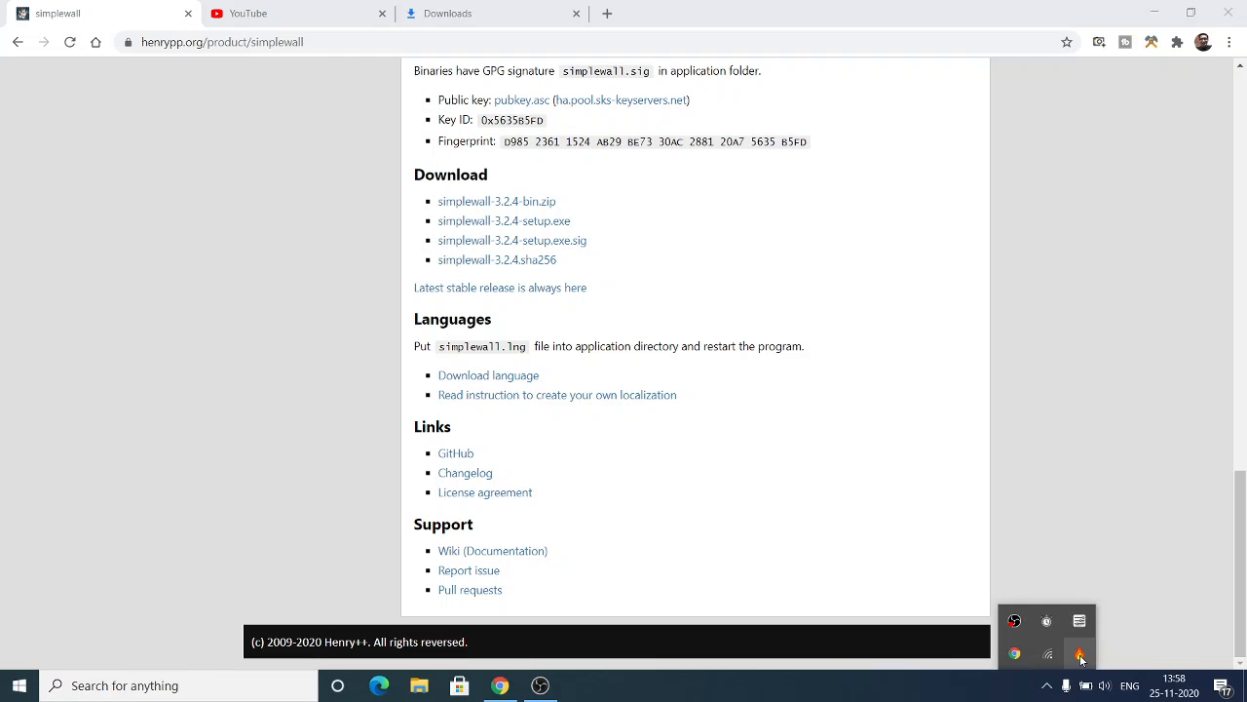
pyautogui.rightClick(1079, 654)
pyautogui.click(1111, 514)
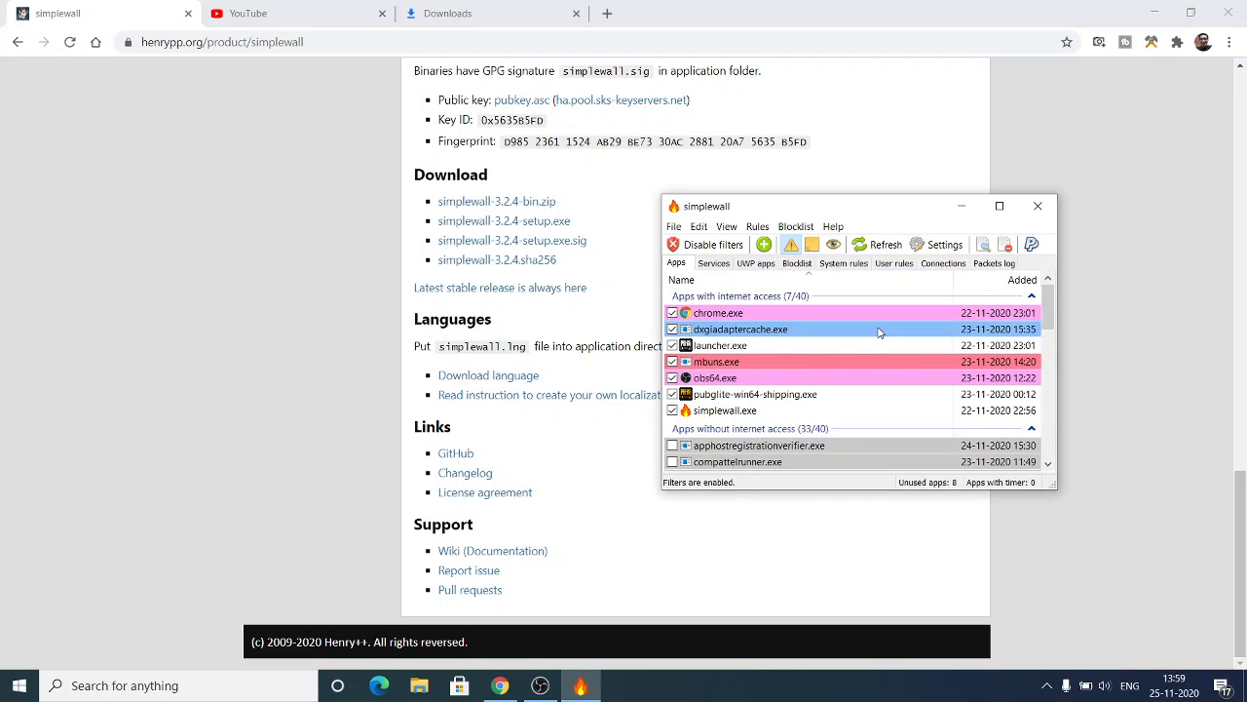
pyautogui.moveTo(809, 207); pyautogui.dragTo(490, 114)
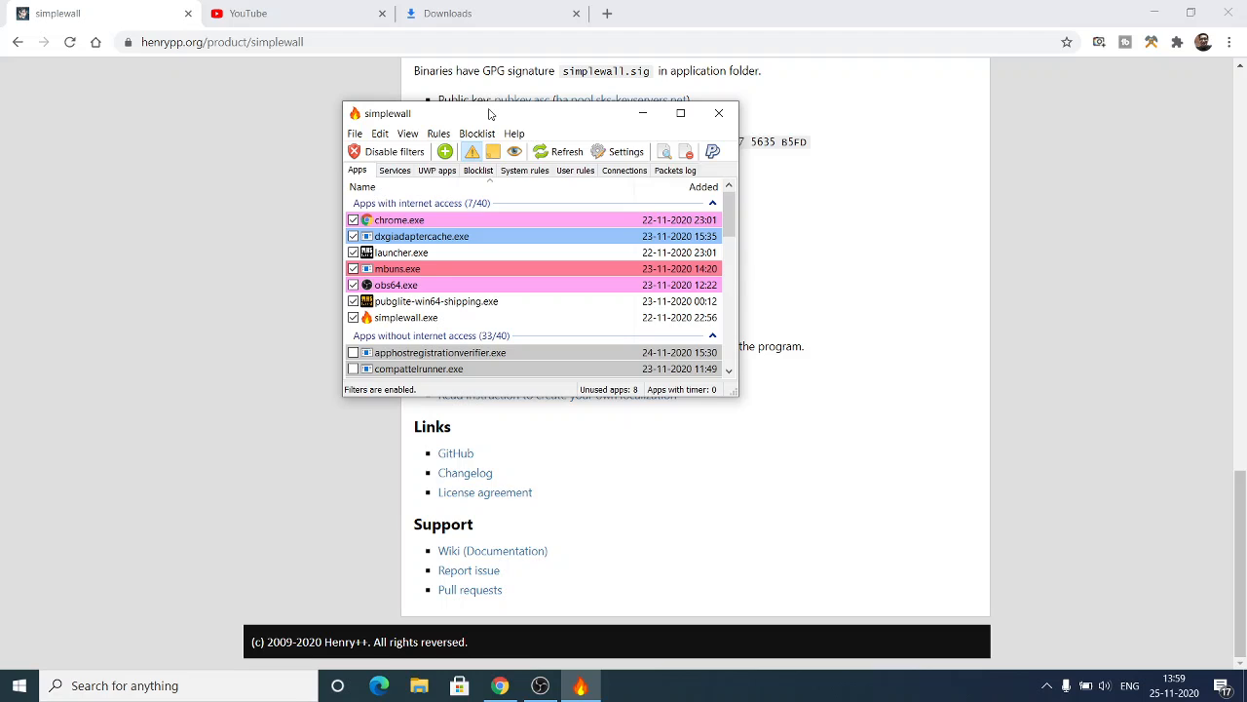
# Select the group of apps with internet access, and review simplewall's General settings without changing them
pyautogui.click(356, 204)
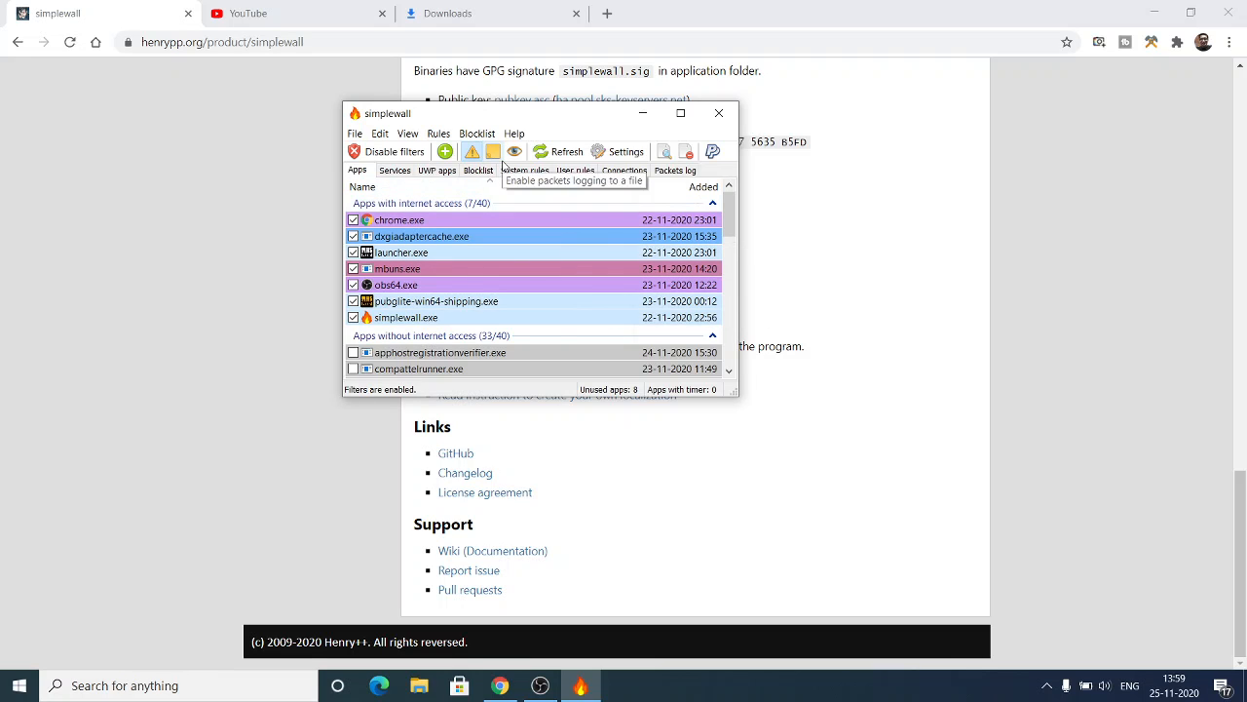
pyautogui.click(608, 153)
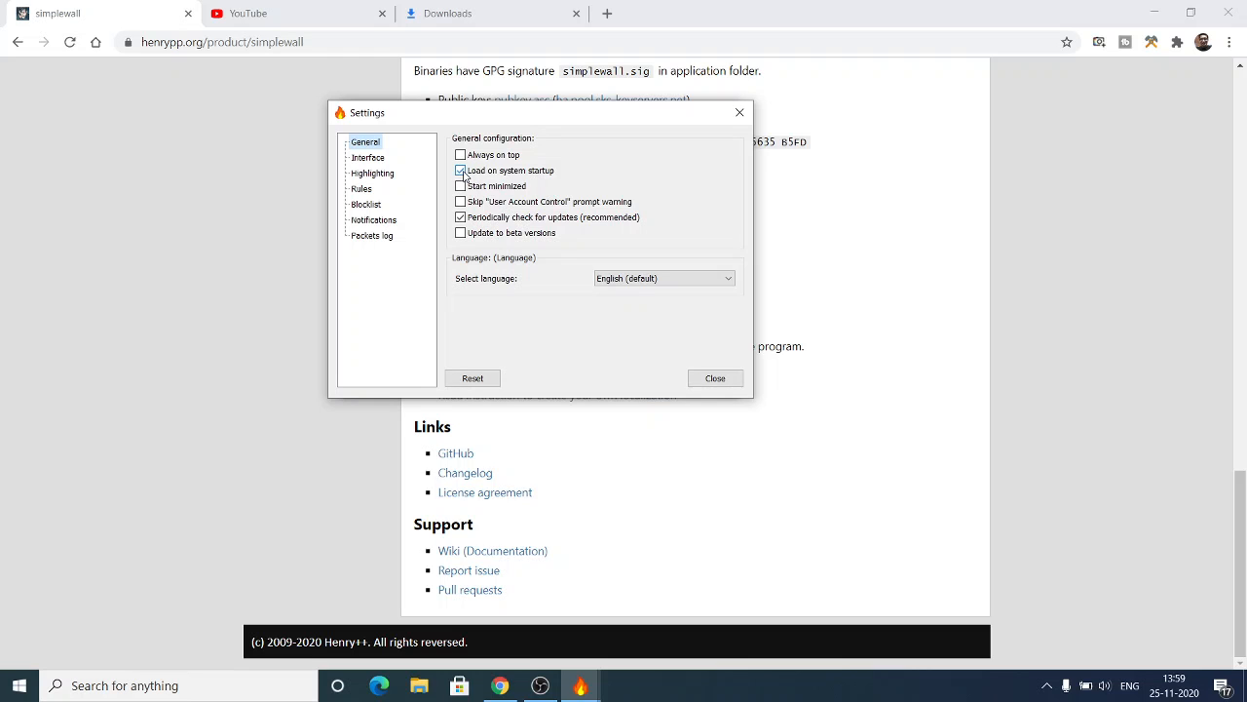
pyautogui.click(715, 379)
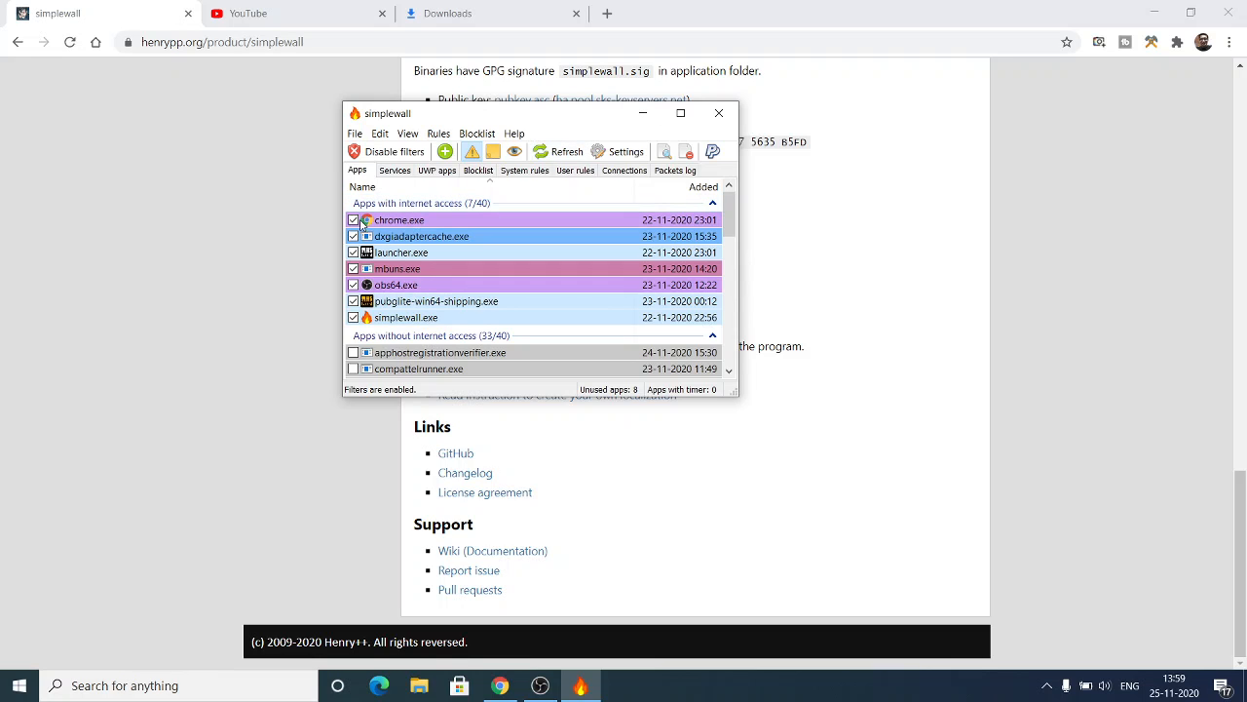
# Block internet access for chrome.exe, dxgiadaptercache.exe, launcher.exe, mbuns.exe, obs64.exe and pubglite-win64-shipping.exe, and close the simplewall window
pyautogui.click(352, 220)
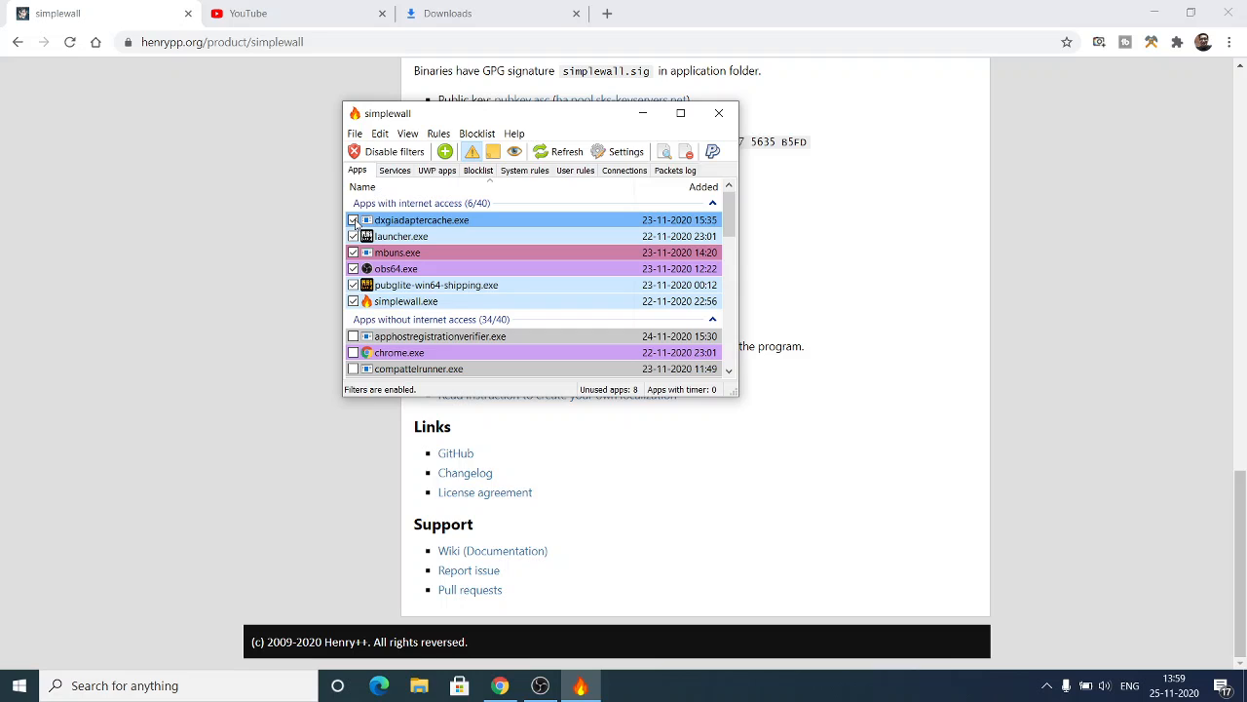
pyautogui.click(353, 220)
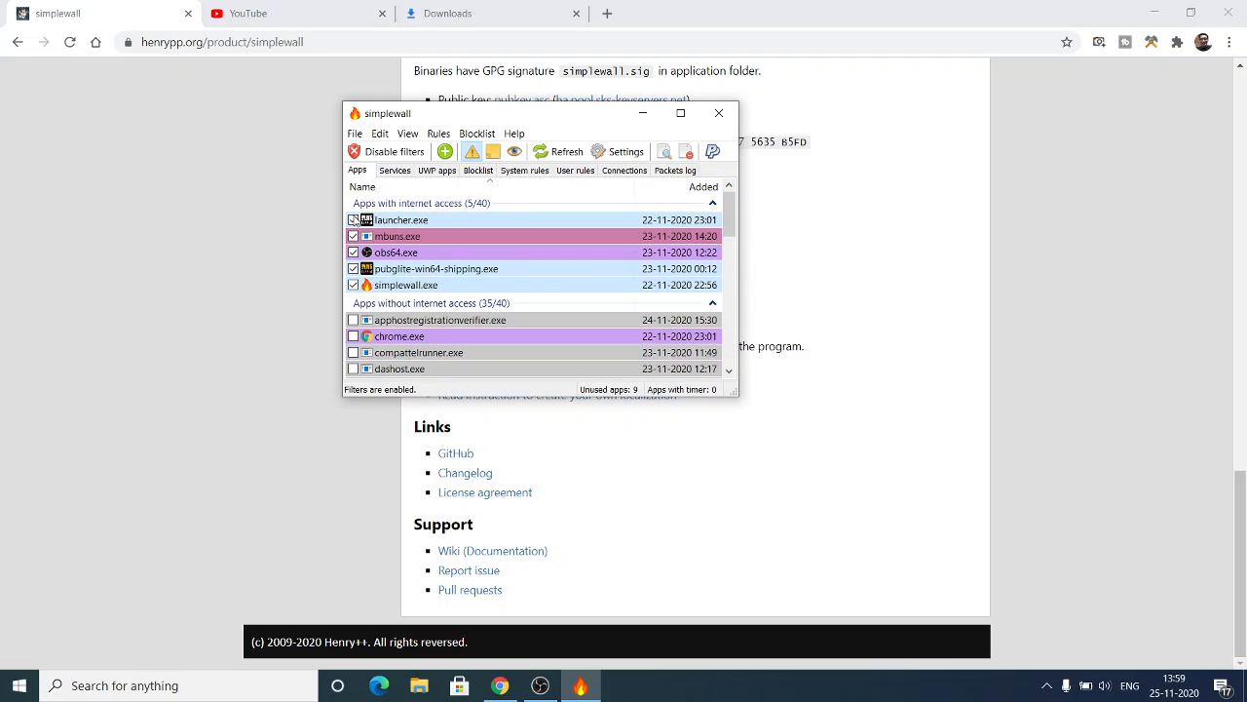
pyautogui.click(353, 220)
pyautogui.click(353, 220)
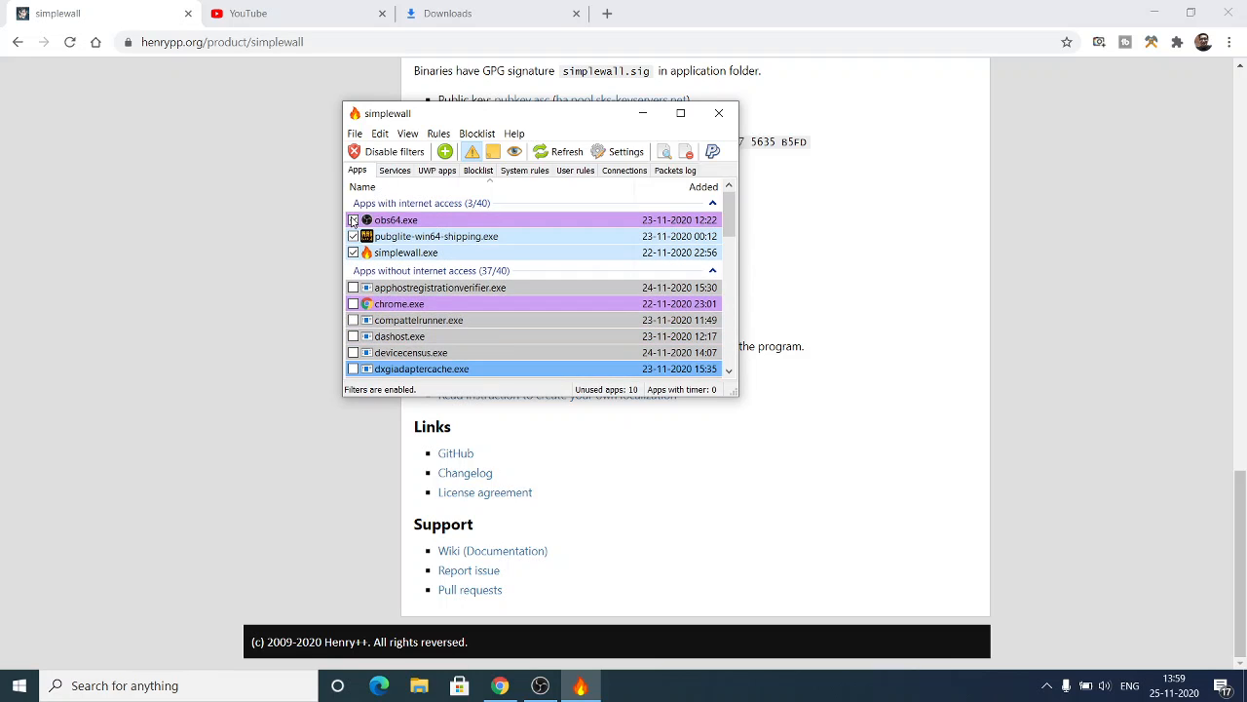
pyautogui.click(353, 220)
pyautogui.click(353, 221)
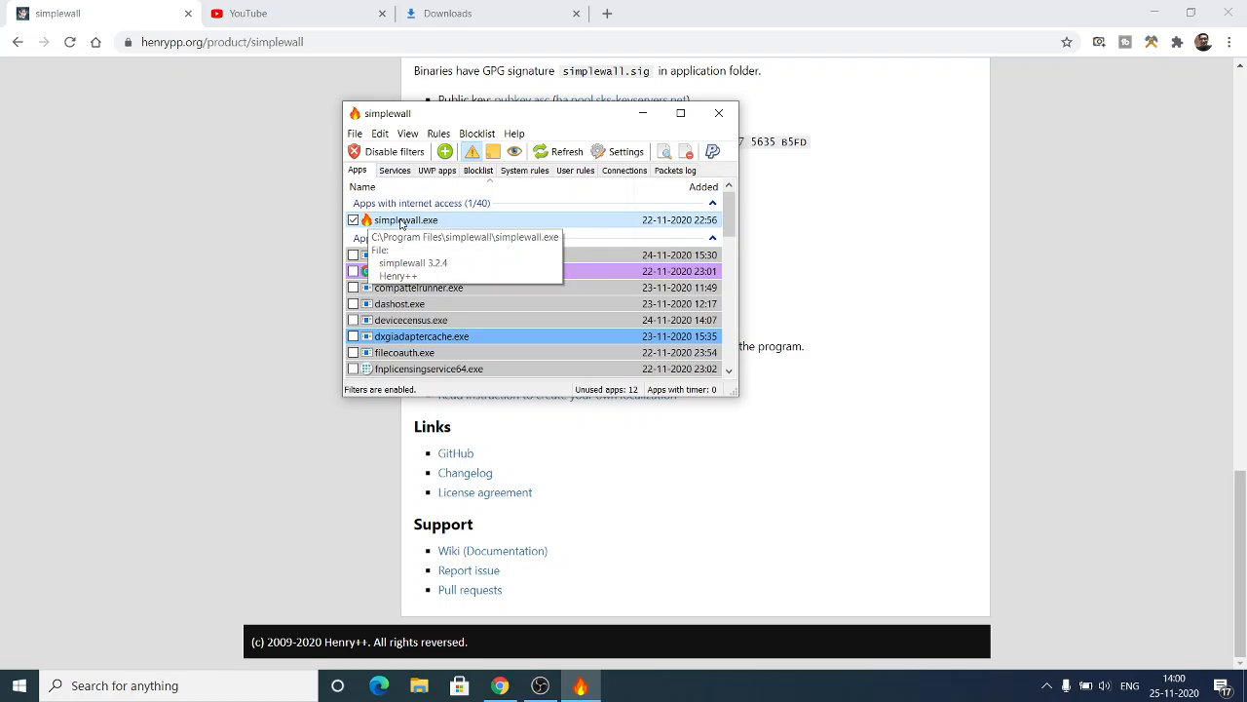
pyautogui.click(718, 114)
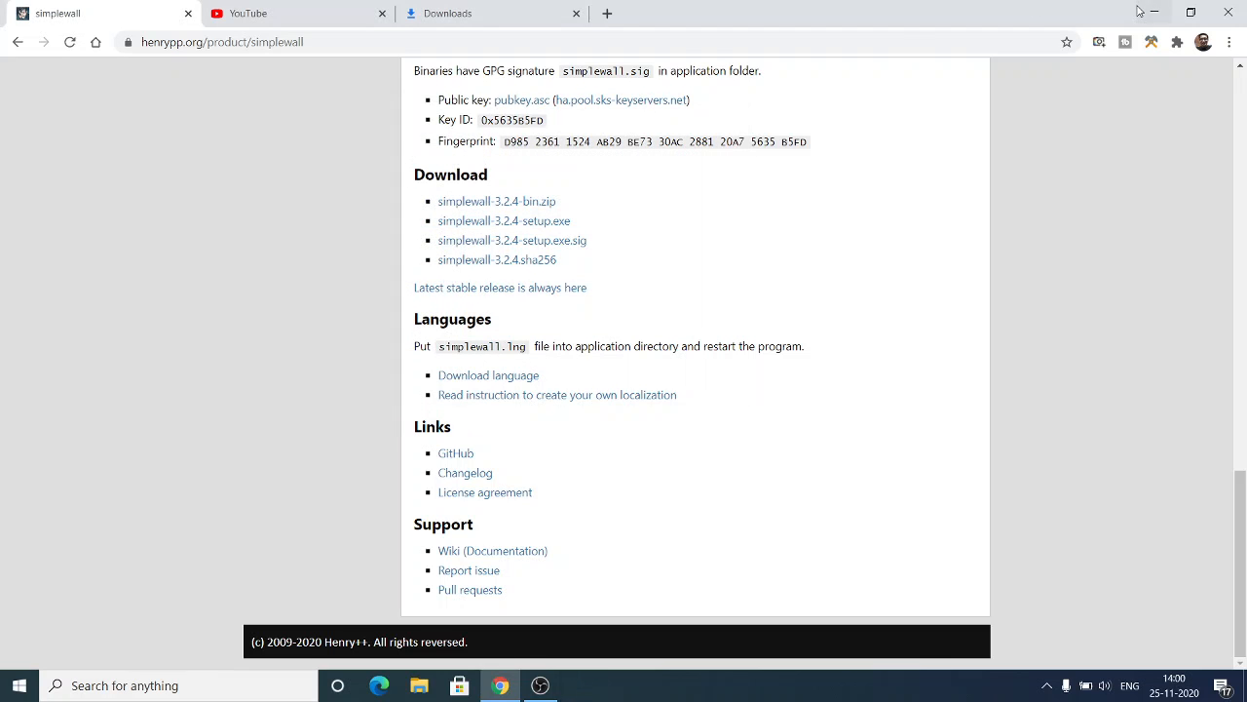
# Restart Google Chrome and try to load youtube.com to test the firewall block
pyautogui.click(1236, 10)
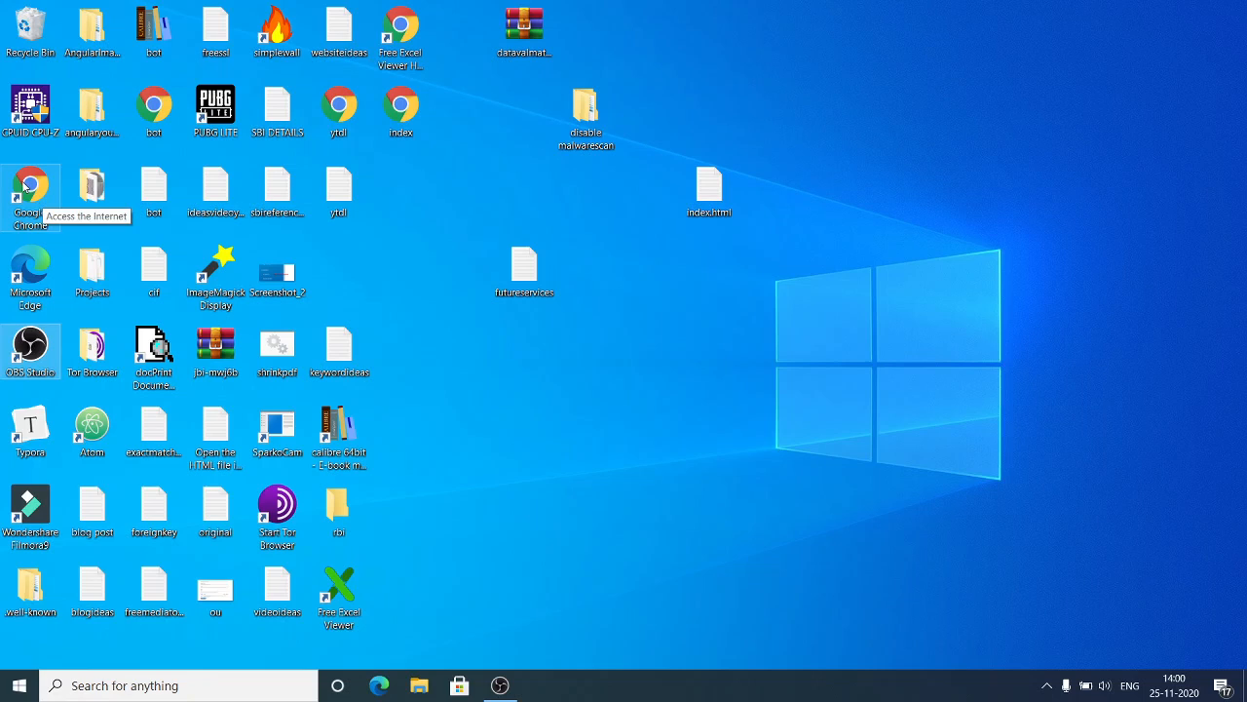
pyautogui.doubleClick(23, 185)
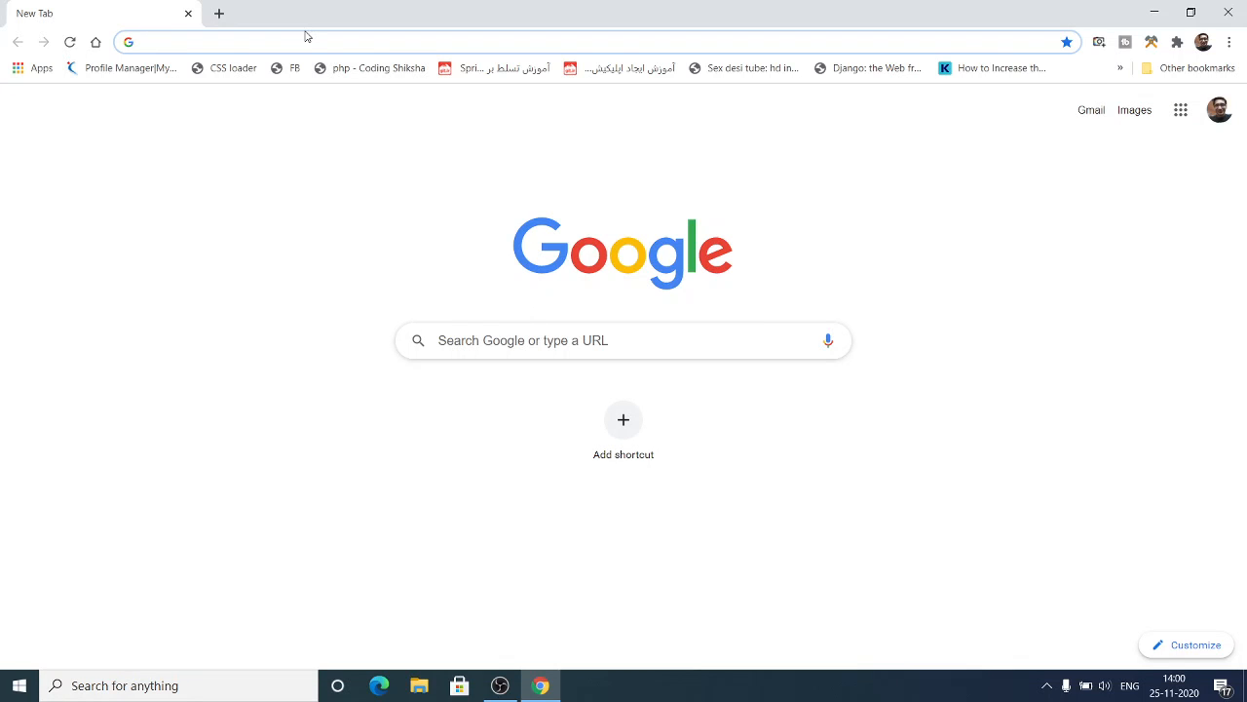
pyautogui.write('yout')
pyautogui.press('Return')
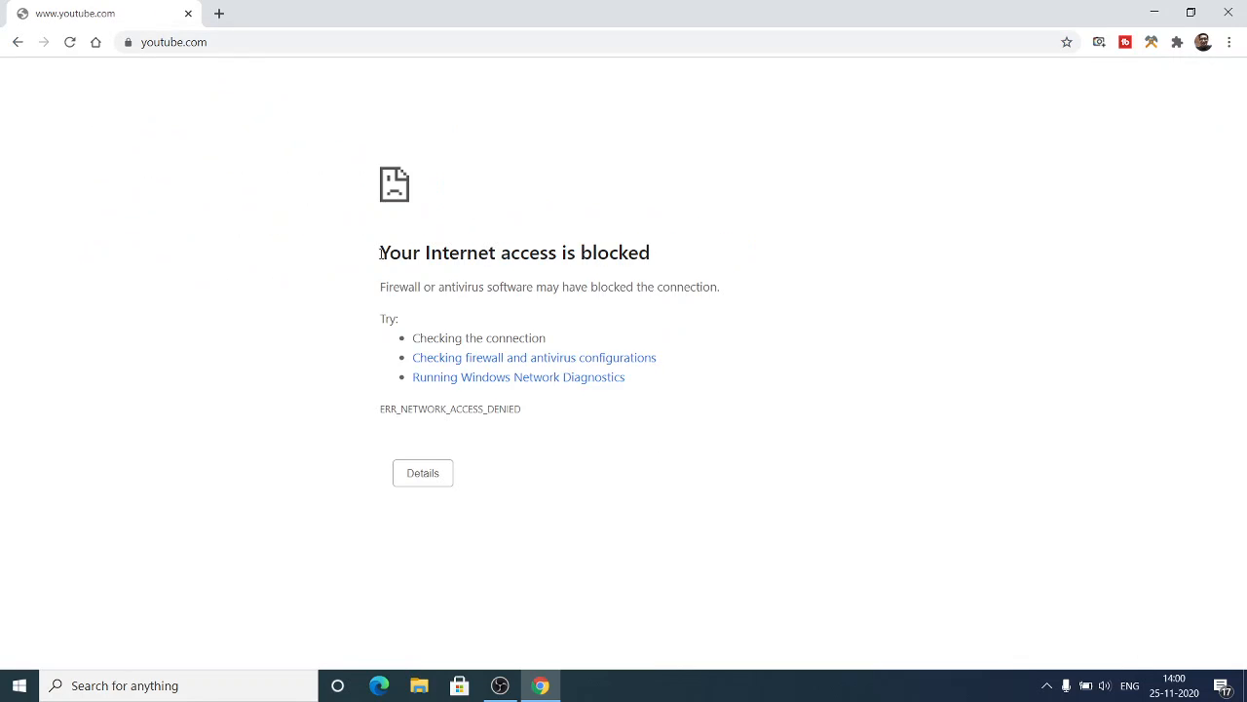
pyautogui.moveTo(378, 252); pyautogui.dragTo(673, 252)
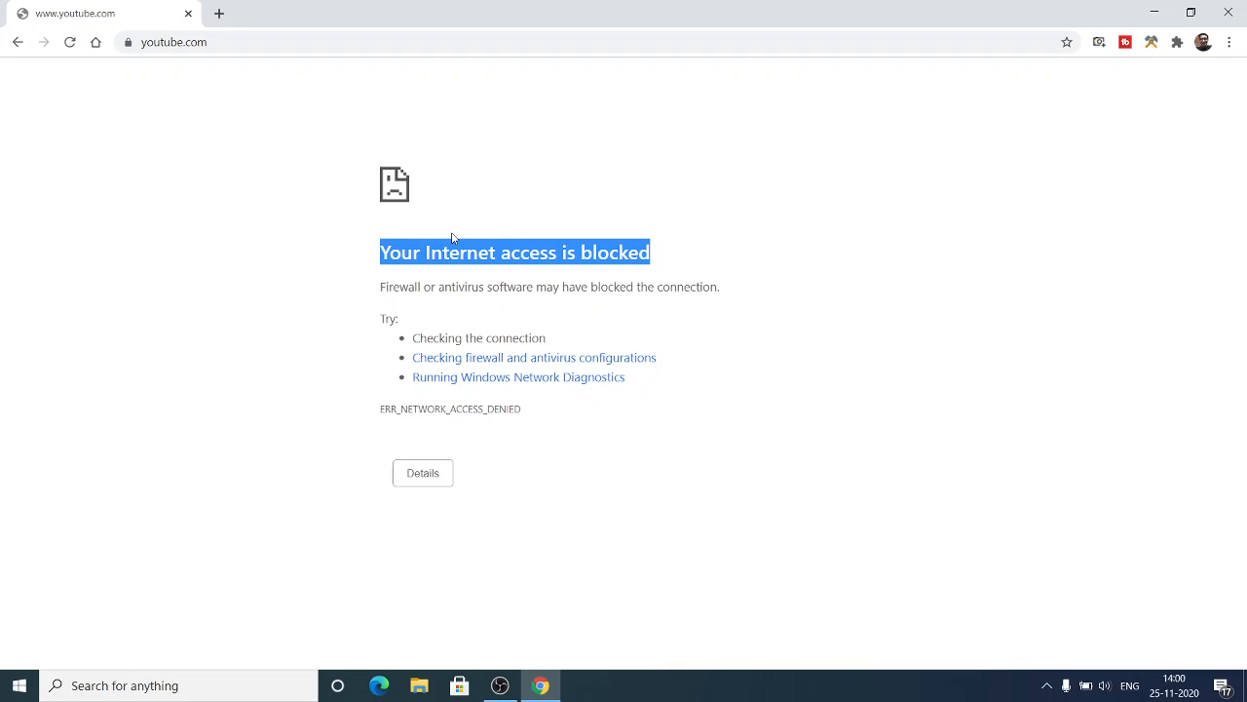
# Allow chrome.exe internet access in simplewall and reload youtube.com in Chrome
pyautogui.click(1048, 685)
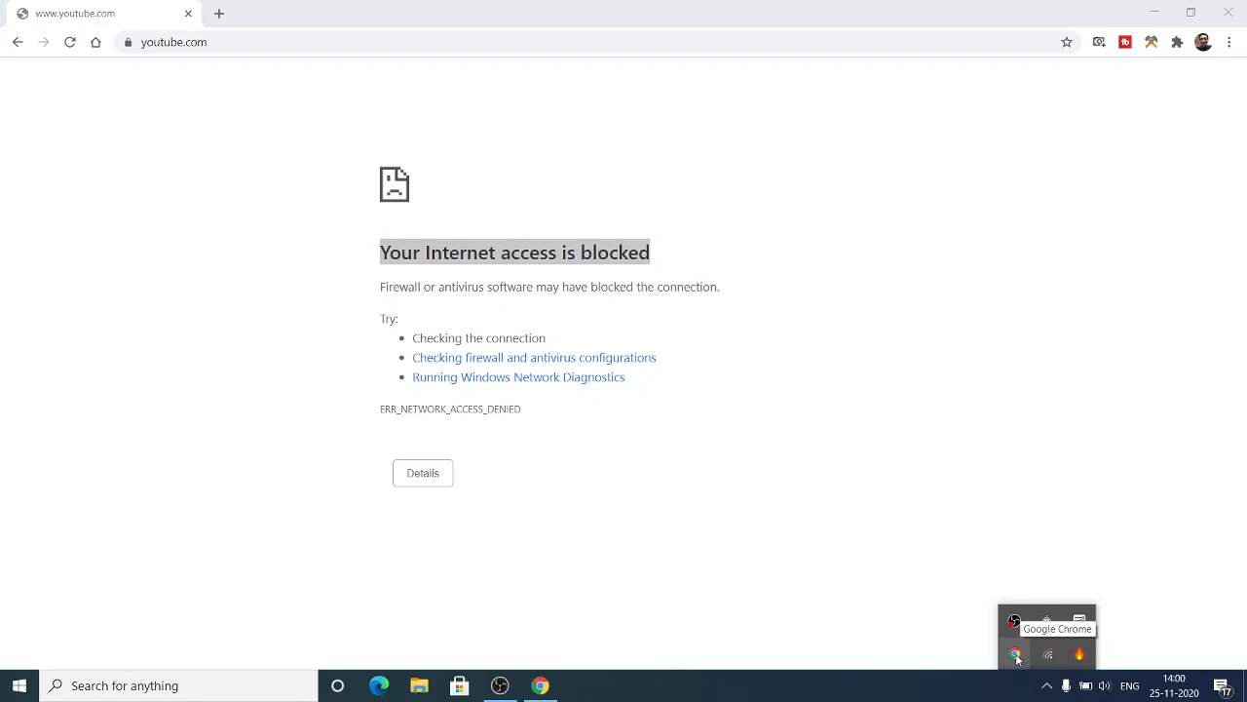
pyautogui.rightClick(1080, 656)
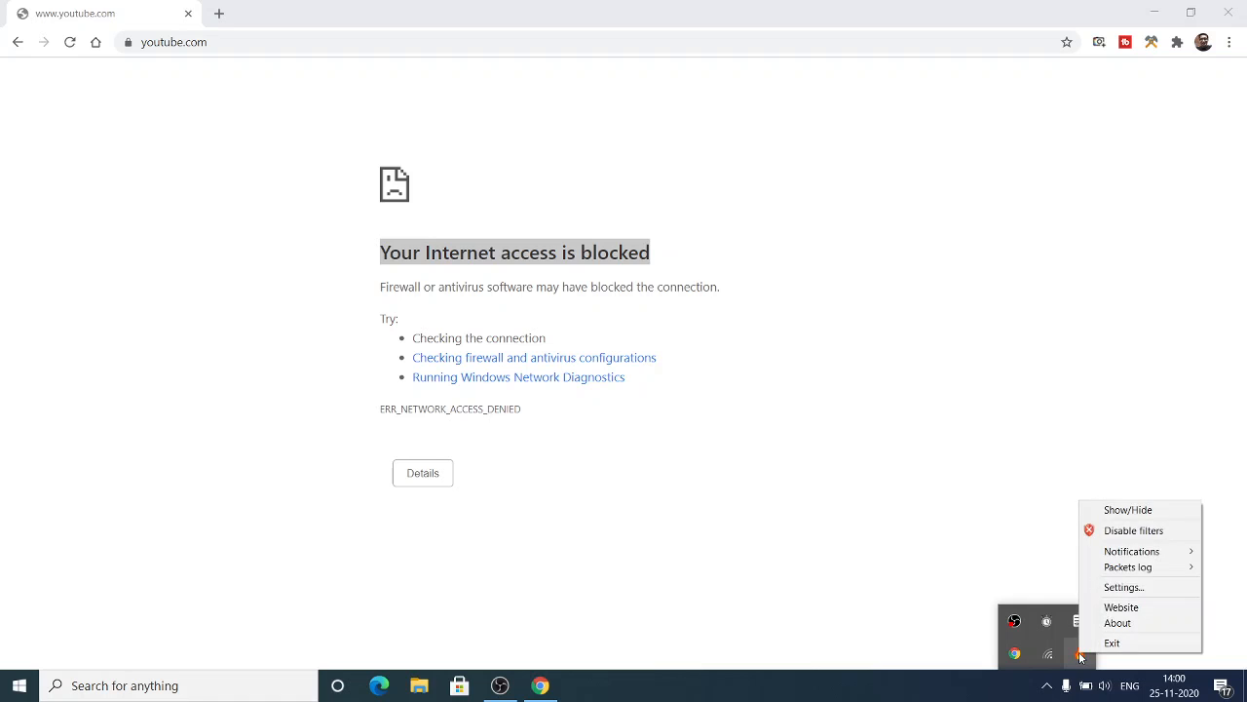
pyautogui.click(1126, 511)
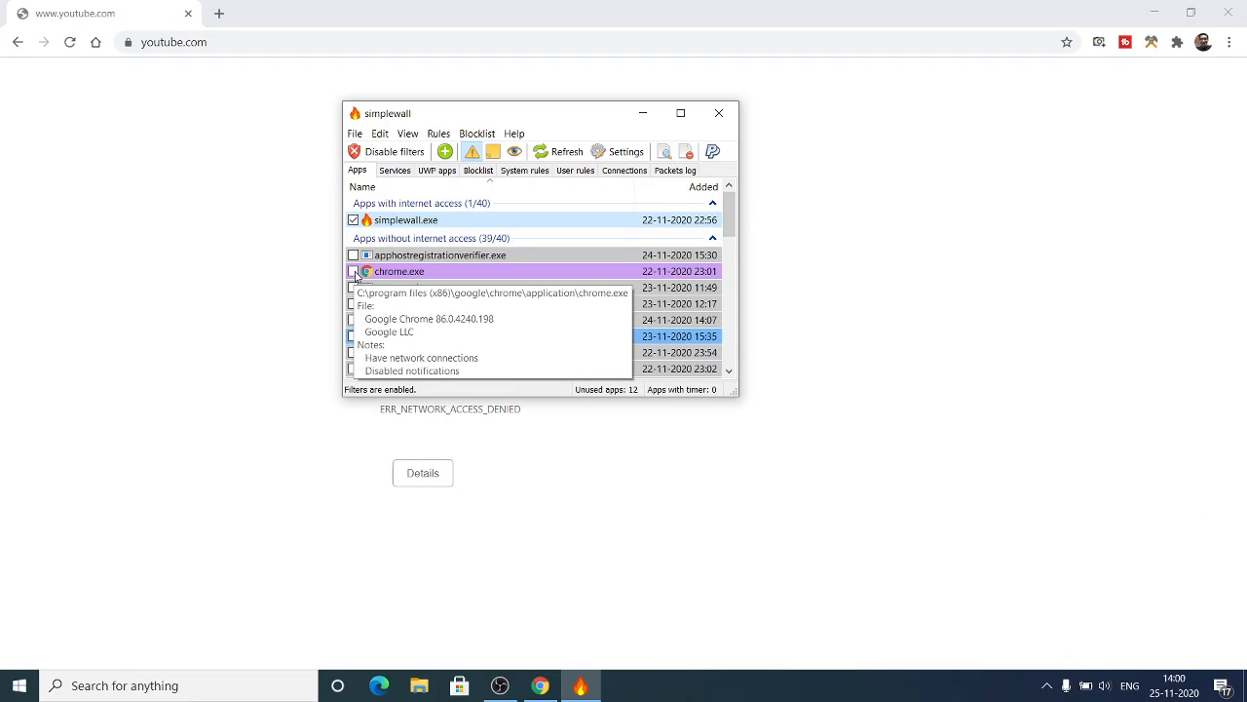
pyautogui.click(354, 272)
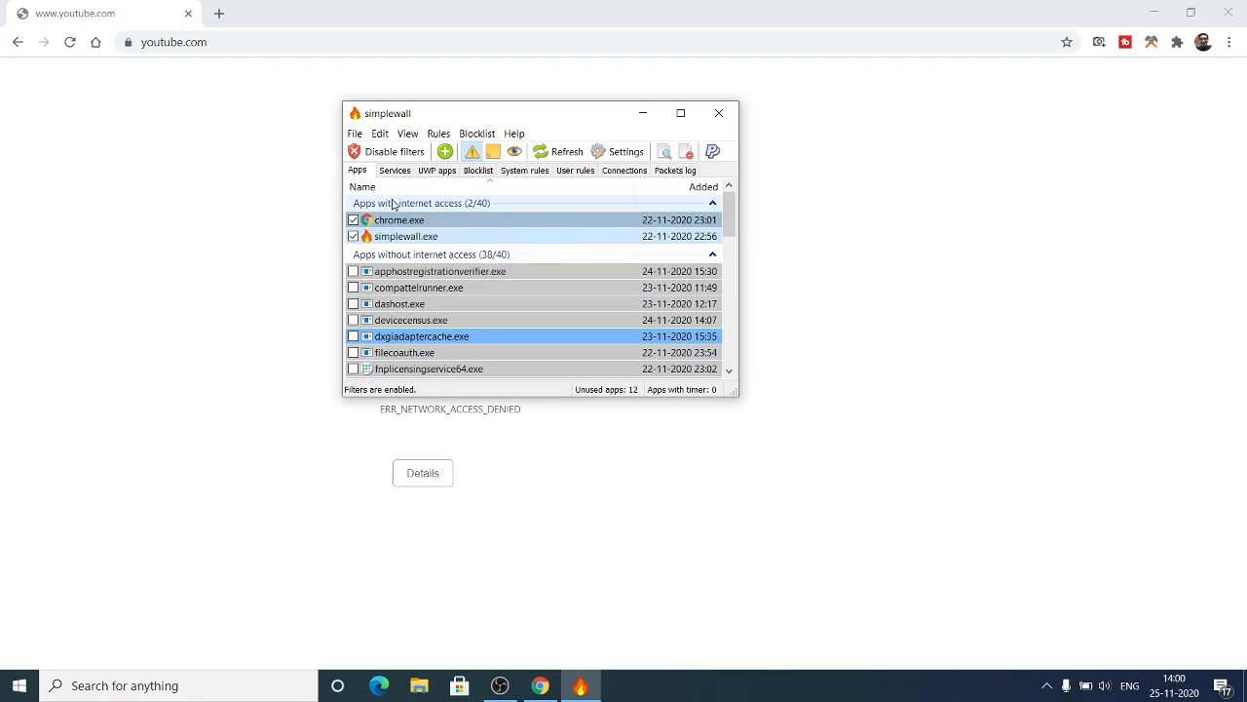
pyautogui.click(254, 42)
pyautogui.press('Return')
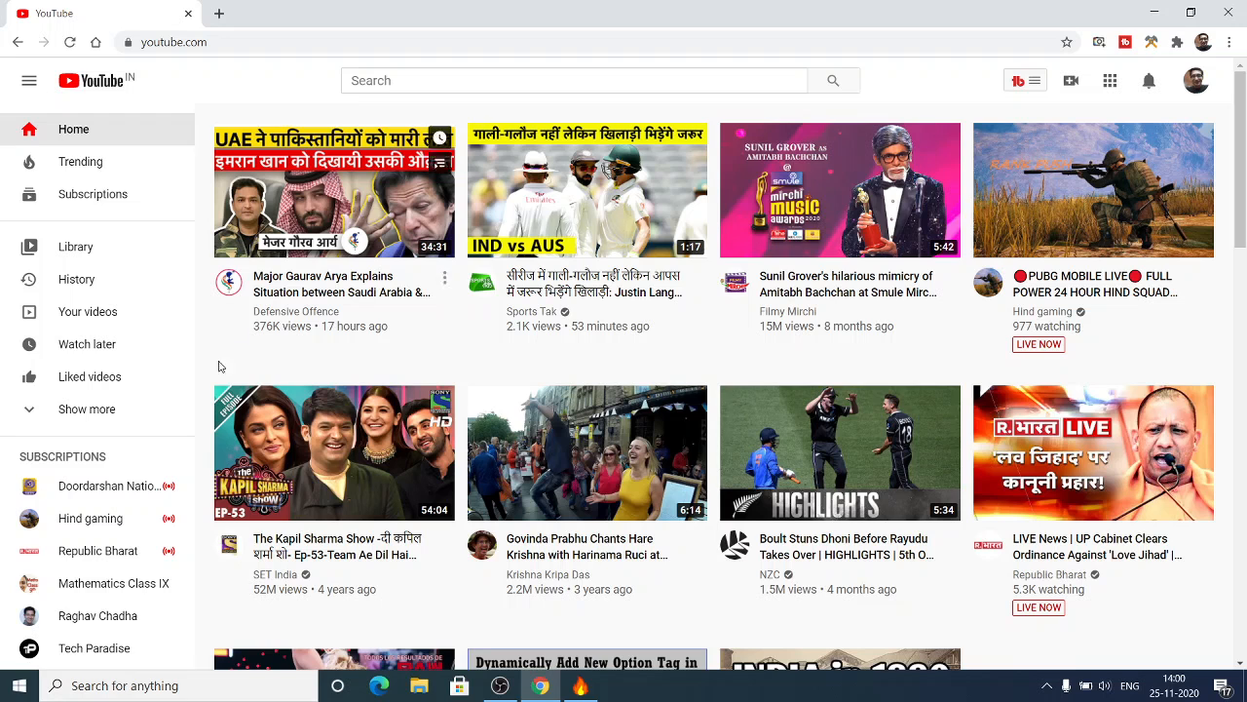
# Switch to Windows Settings and open the Windows Update page under Update & Security
pyautogui.click(12, 688)
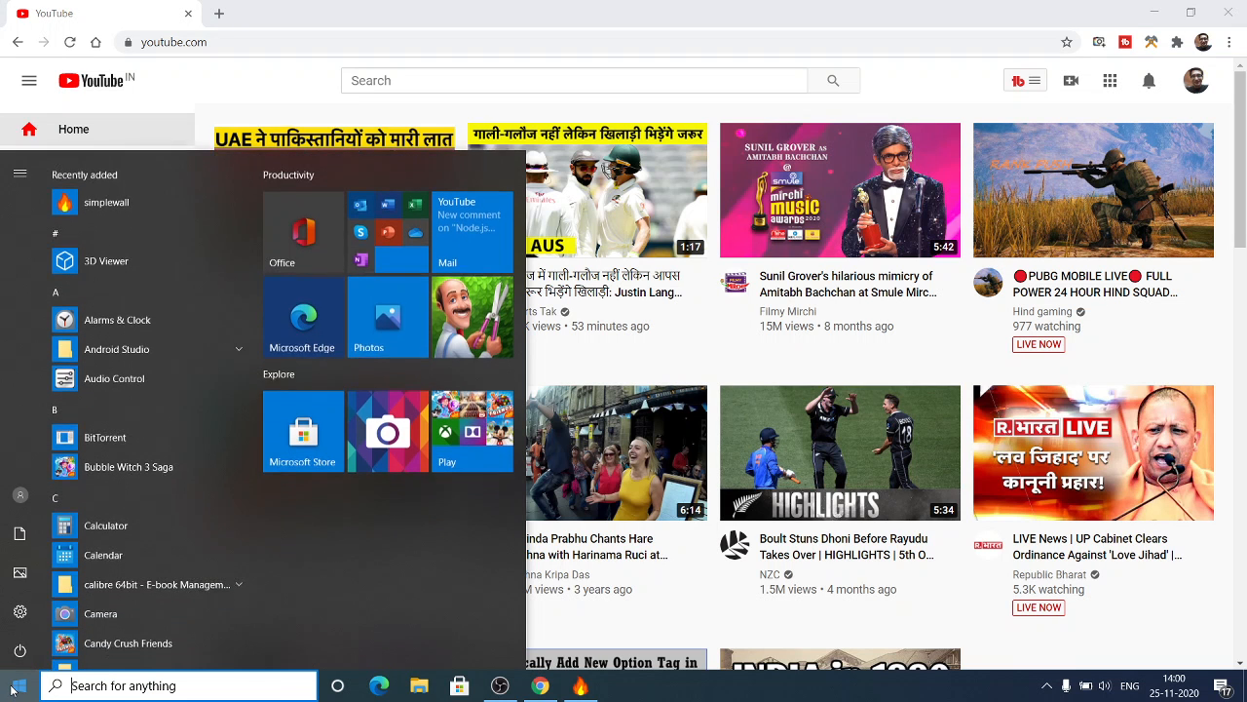
pyautogui.click(20, 619)
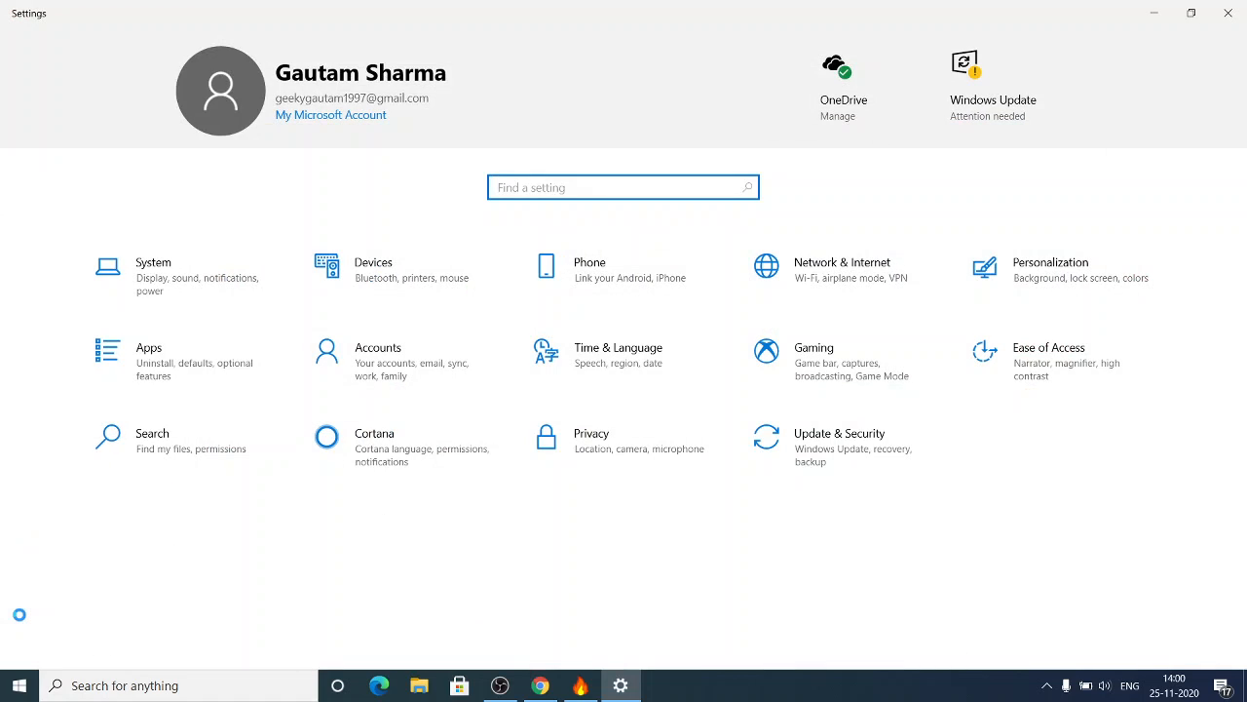
pyautogui.click(827, 459)
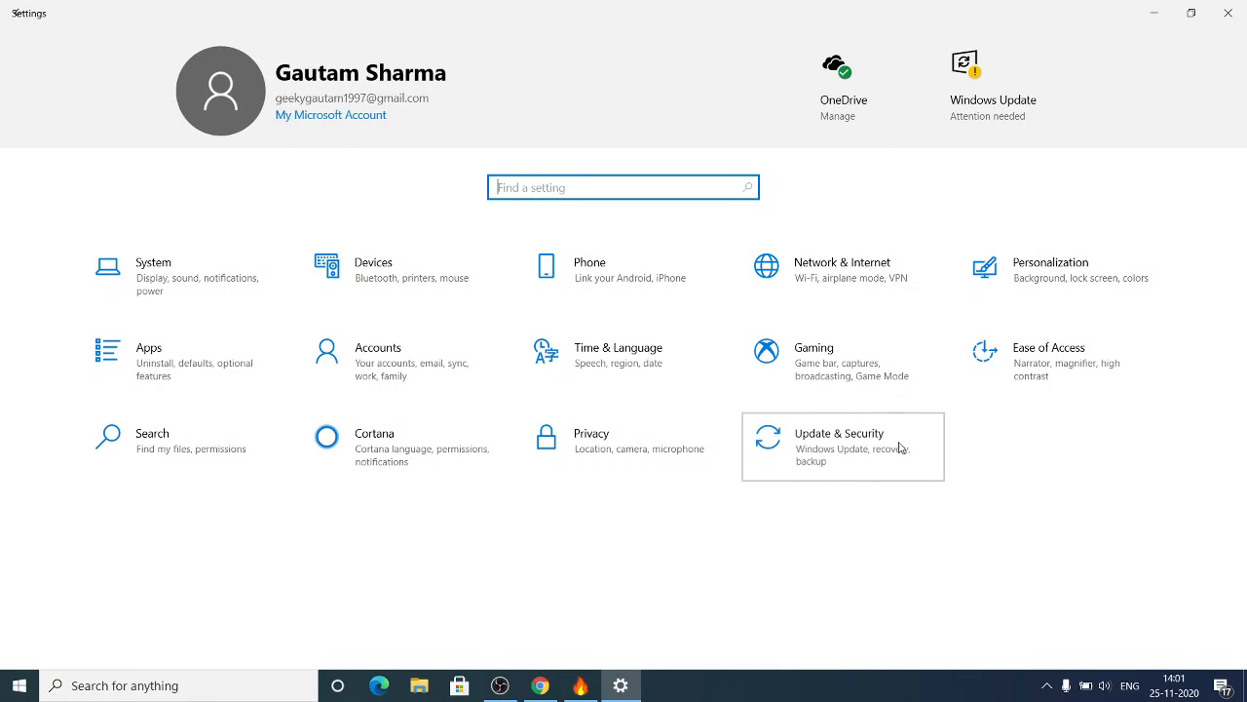
pyautogui.click(874, 419)
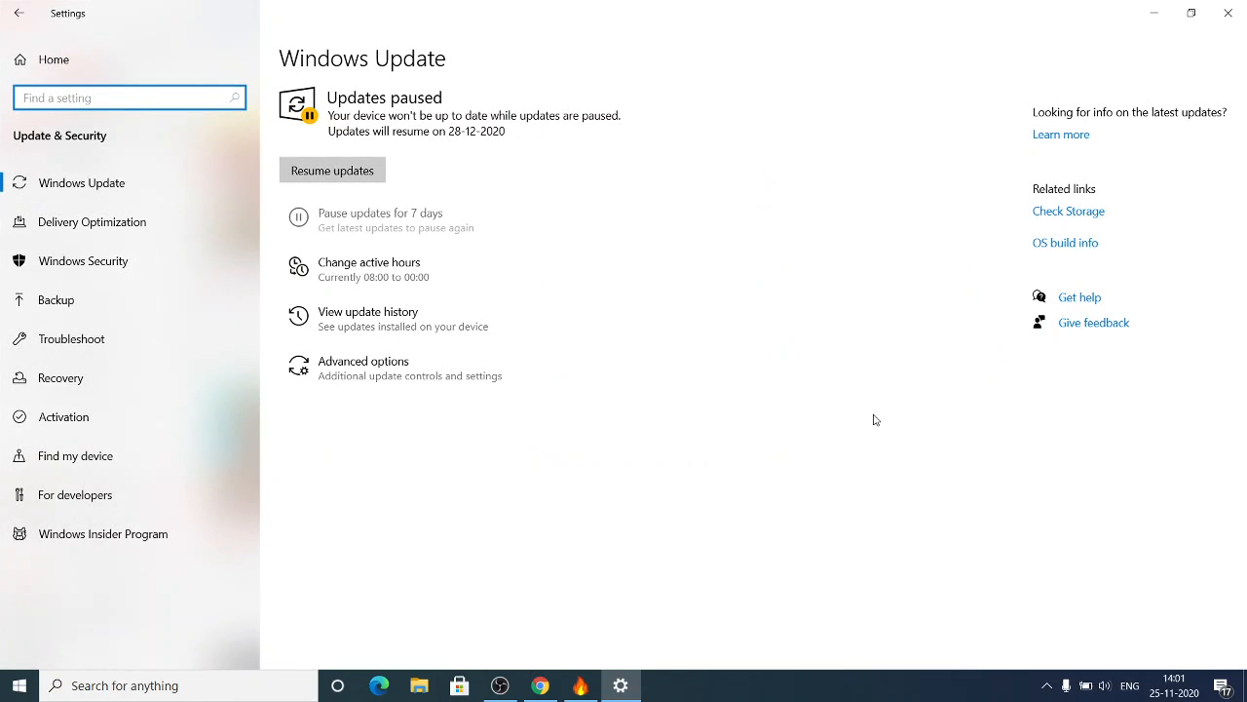
# Resume the paused Windows updates and retry the update repeatedly
pyautogui.click(312, 176)
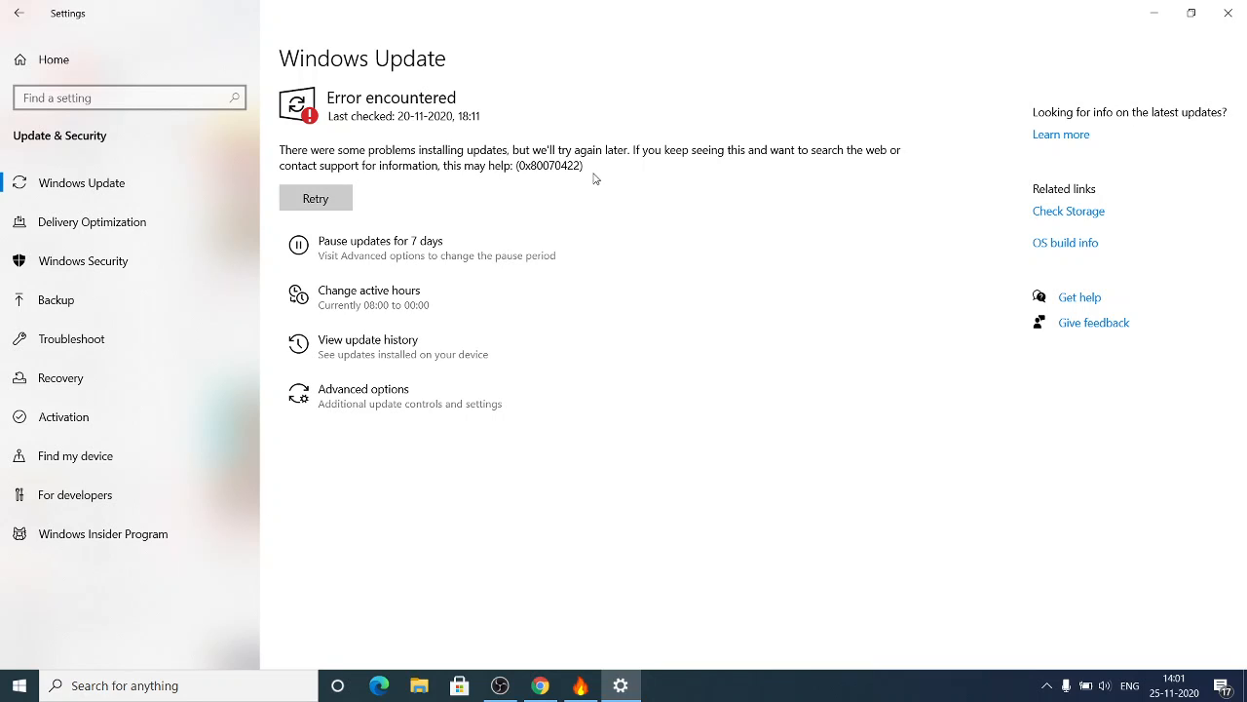
pyautogui.click(314, 198)
pyautogui.click(322, 199)
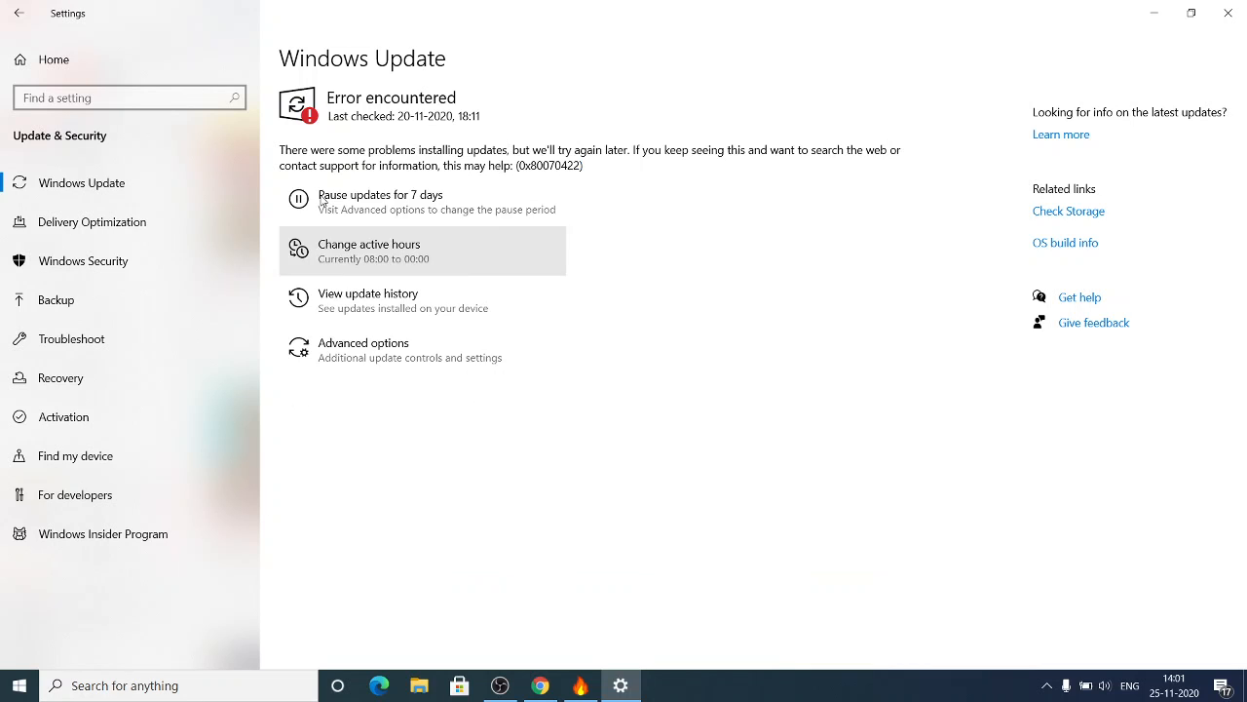
pyautogui.click(324, 199)
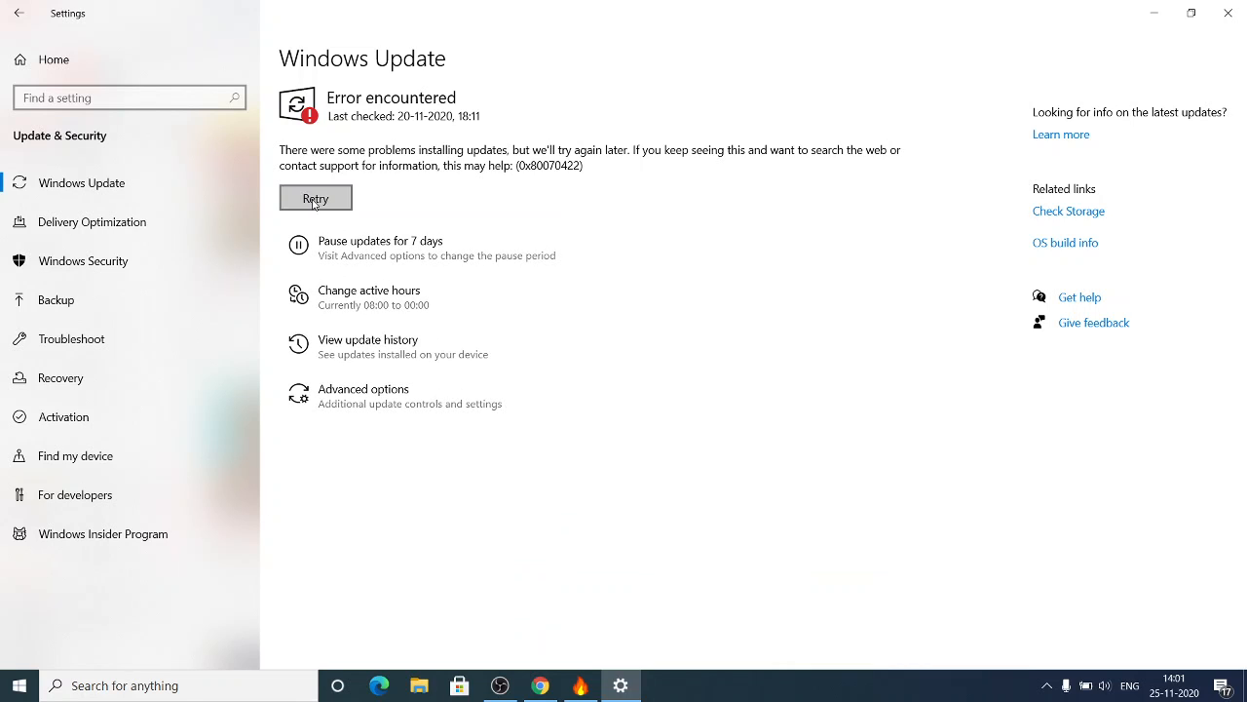
# Retry the Windows update once more, then switch to simplewall and examine the apps with internet access
pyautogui.click(325, 200)
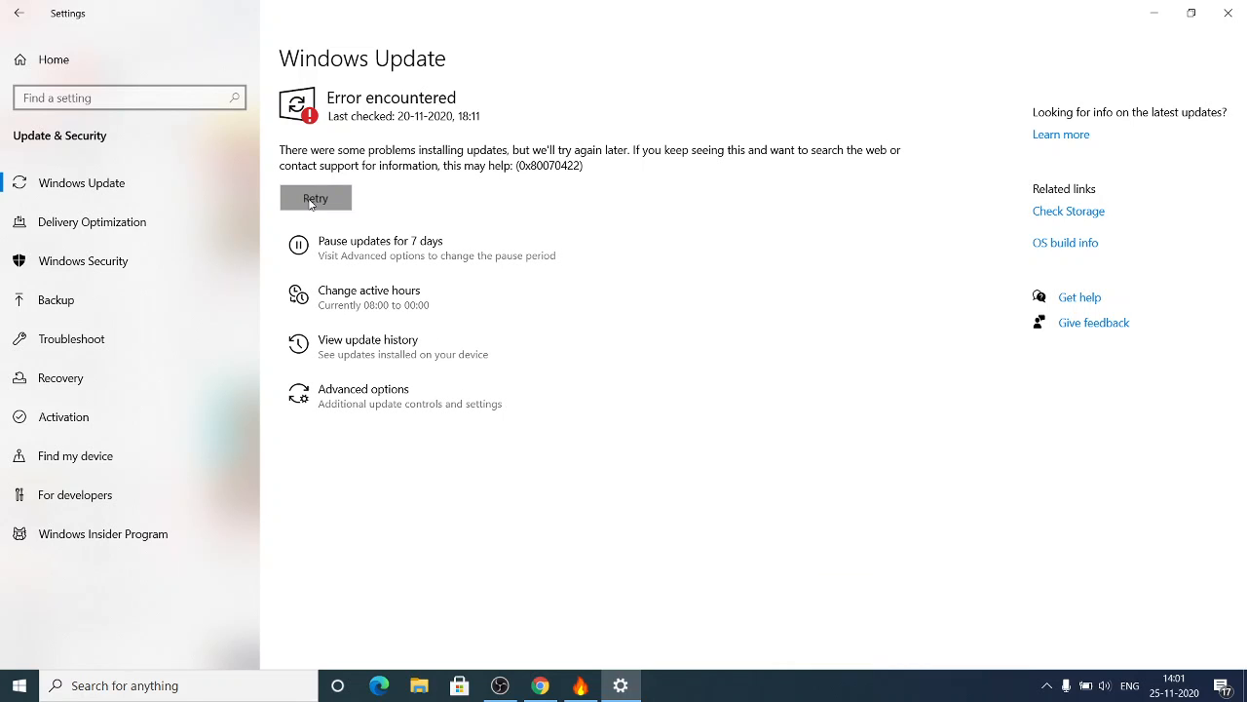
pyautogui.click(1047, 685)
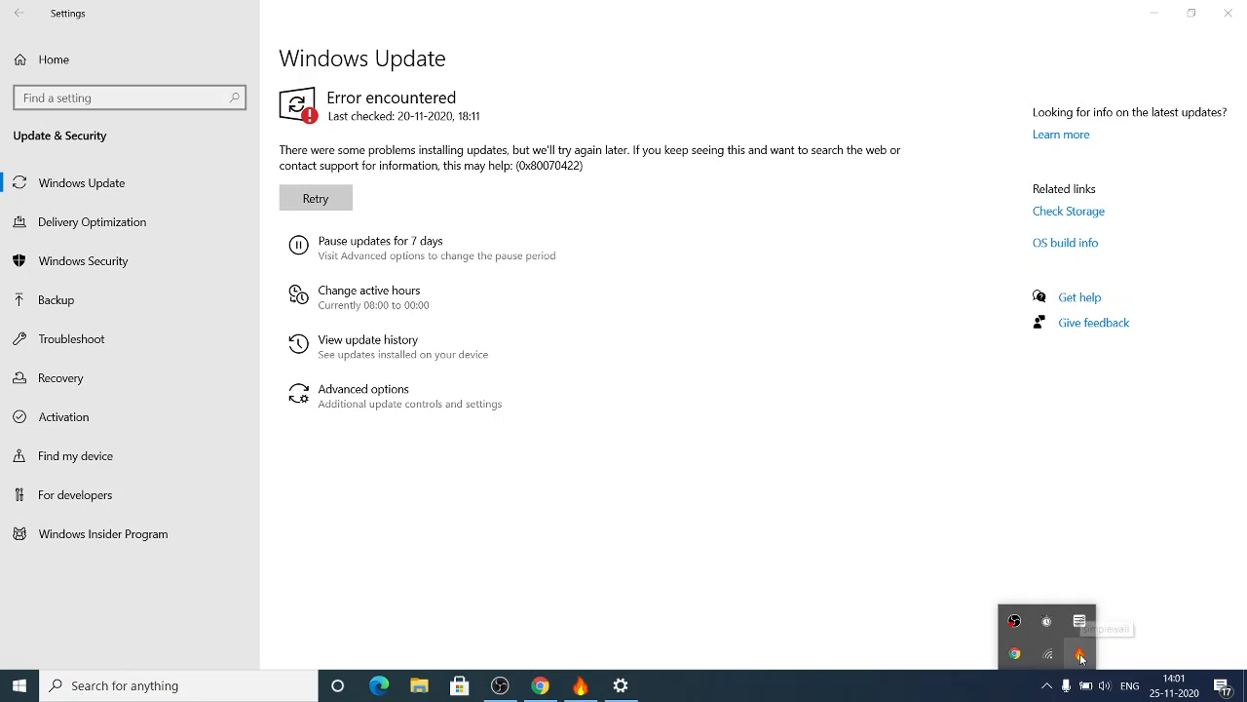
pyautogui.click(1077, 655)
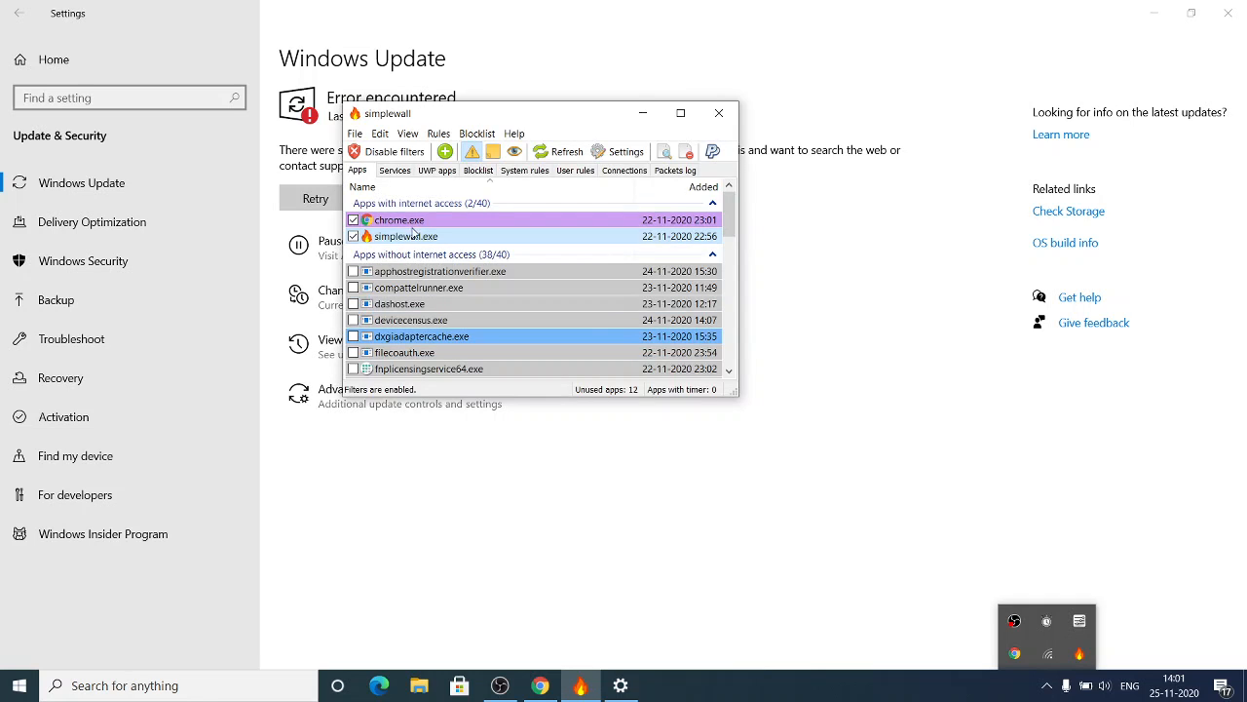
pyautogui.click(389, 237)
pyautogui.moveTo(389, 239)
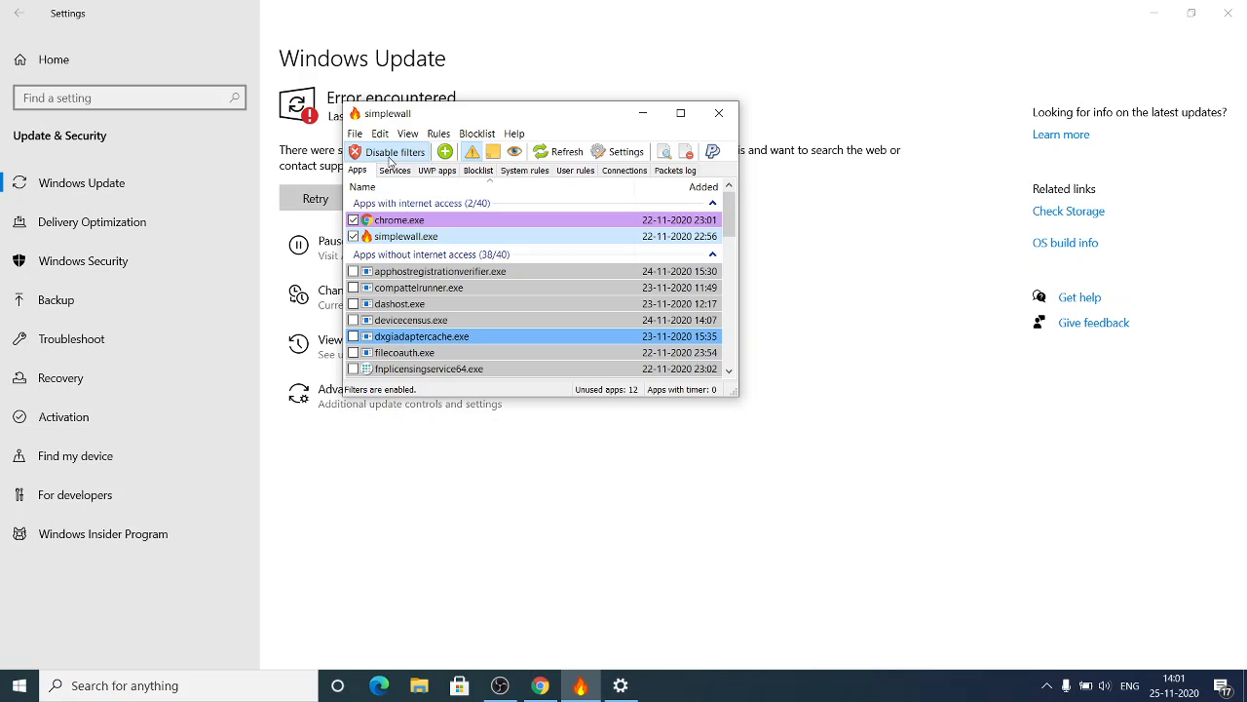
# Bring up the prompt for disabling simplewall's filters, dismiss it without disabling them, and look through the blocked apps
pyautogui.click(388, 156)
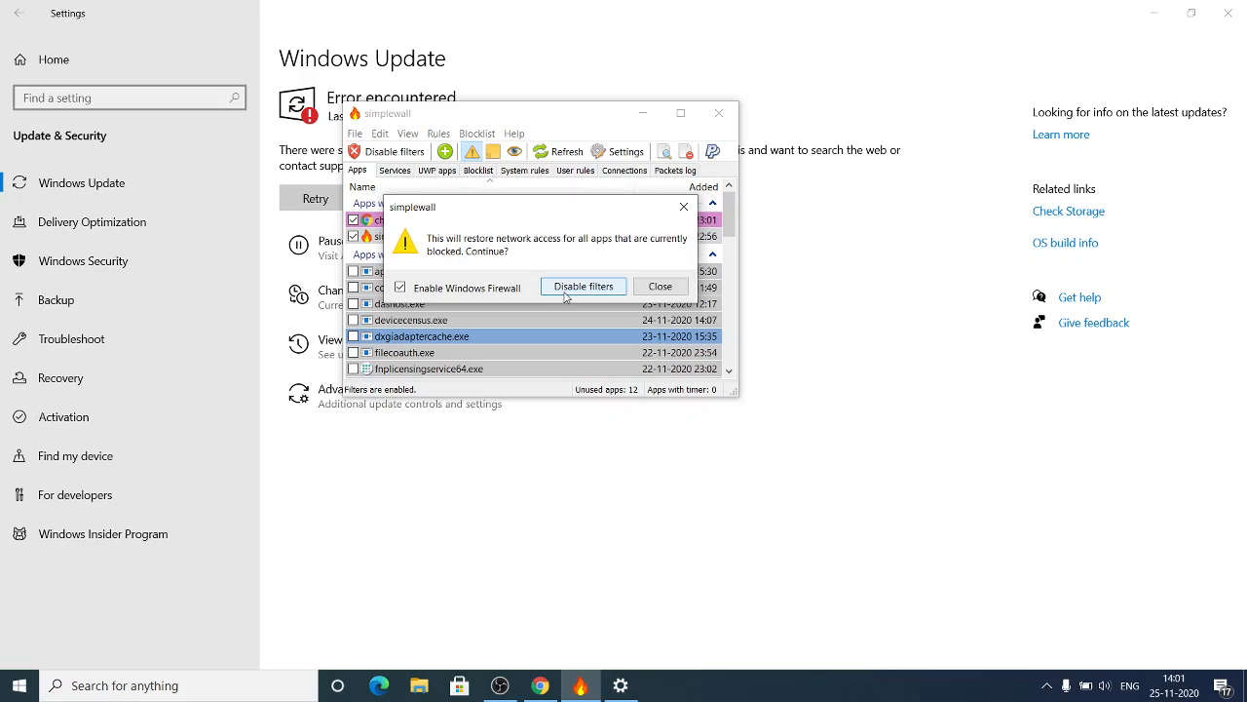
pyautogui.click(662, 287)
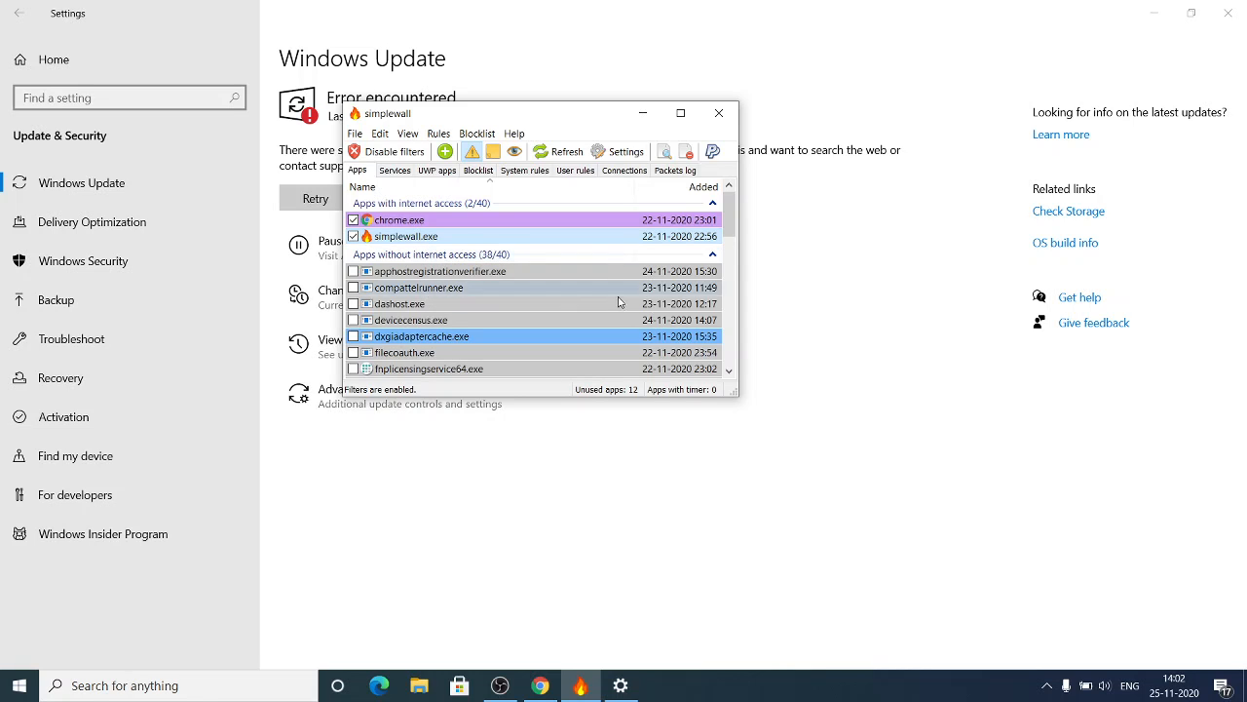
pyautogui.moveTo(727, 227); pyautogui.dragTo(738, 319)
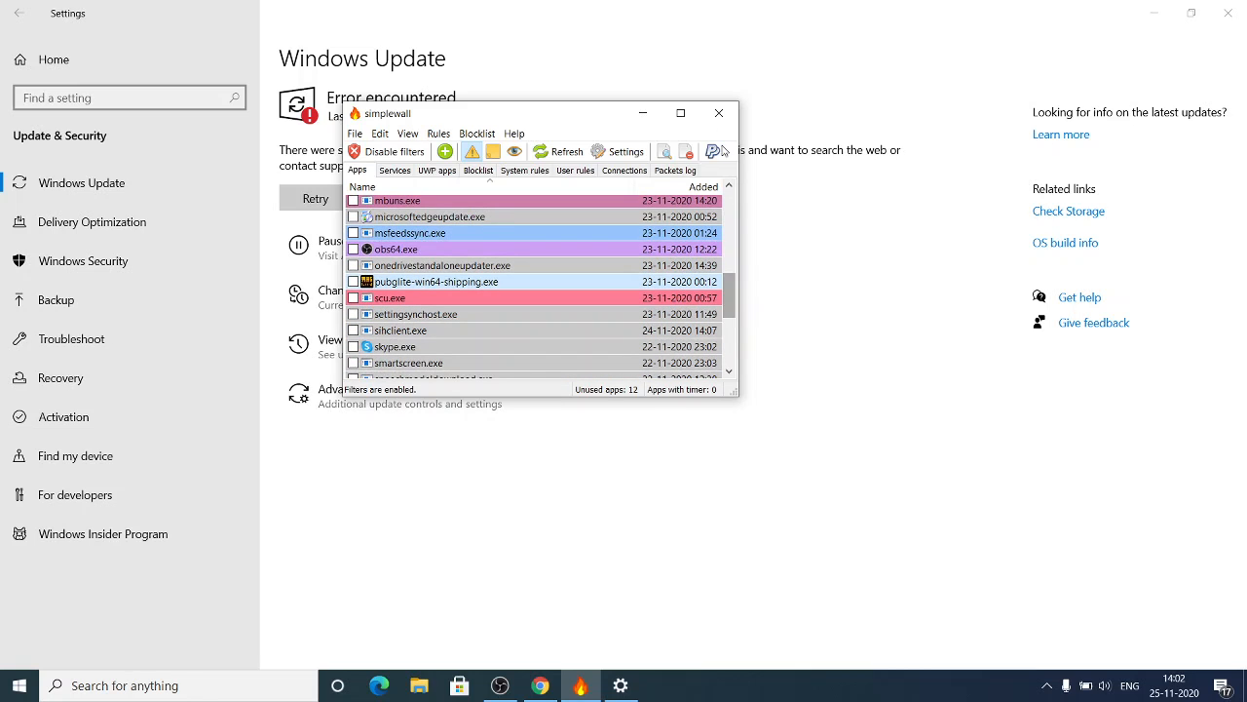
# Minimize the simplewall, Settings and Chrome windows to reach the desktop
pyautogui.click(658, 116)
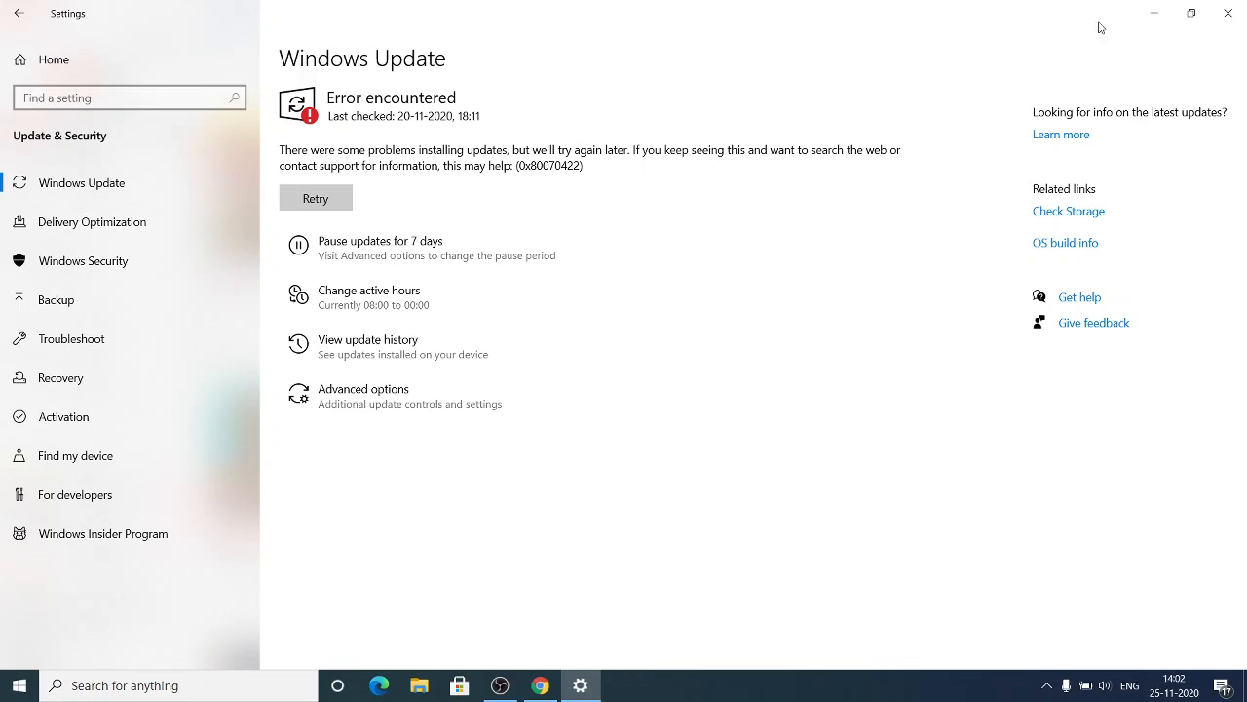
pyautogui.click(1150, 19)
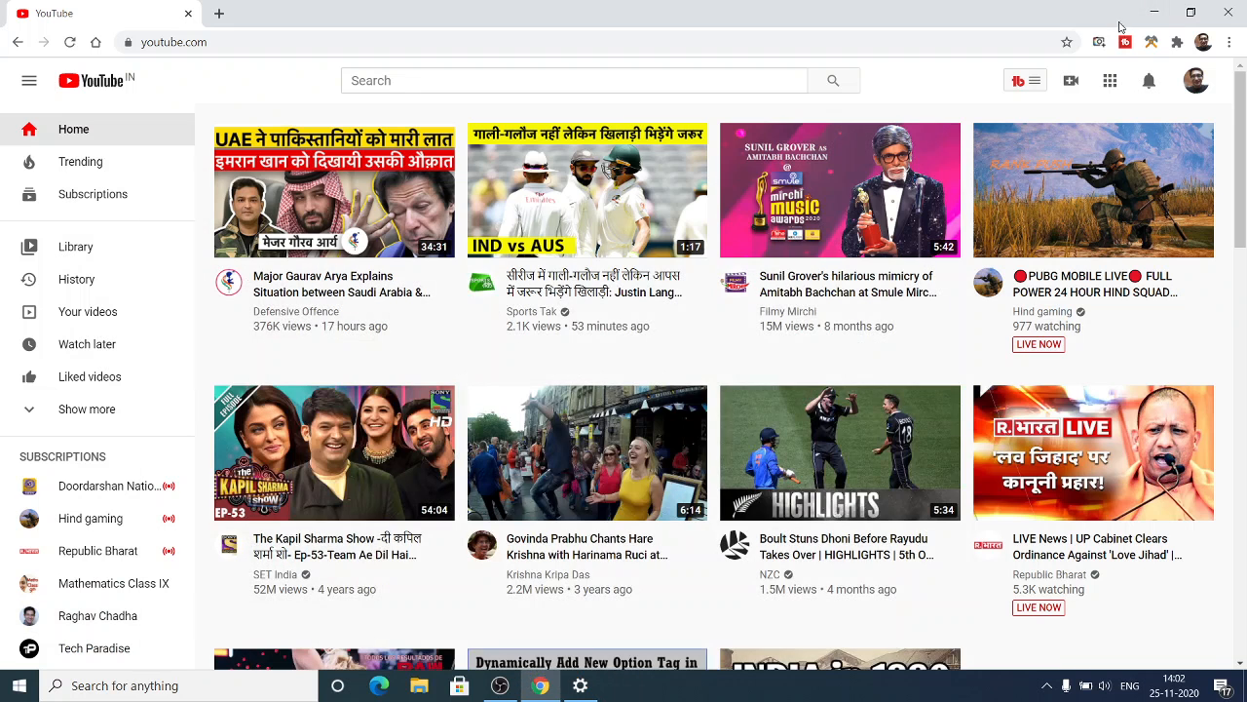
pyautogui.click(1181, 13)
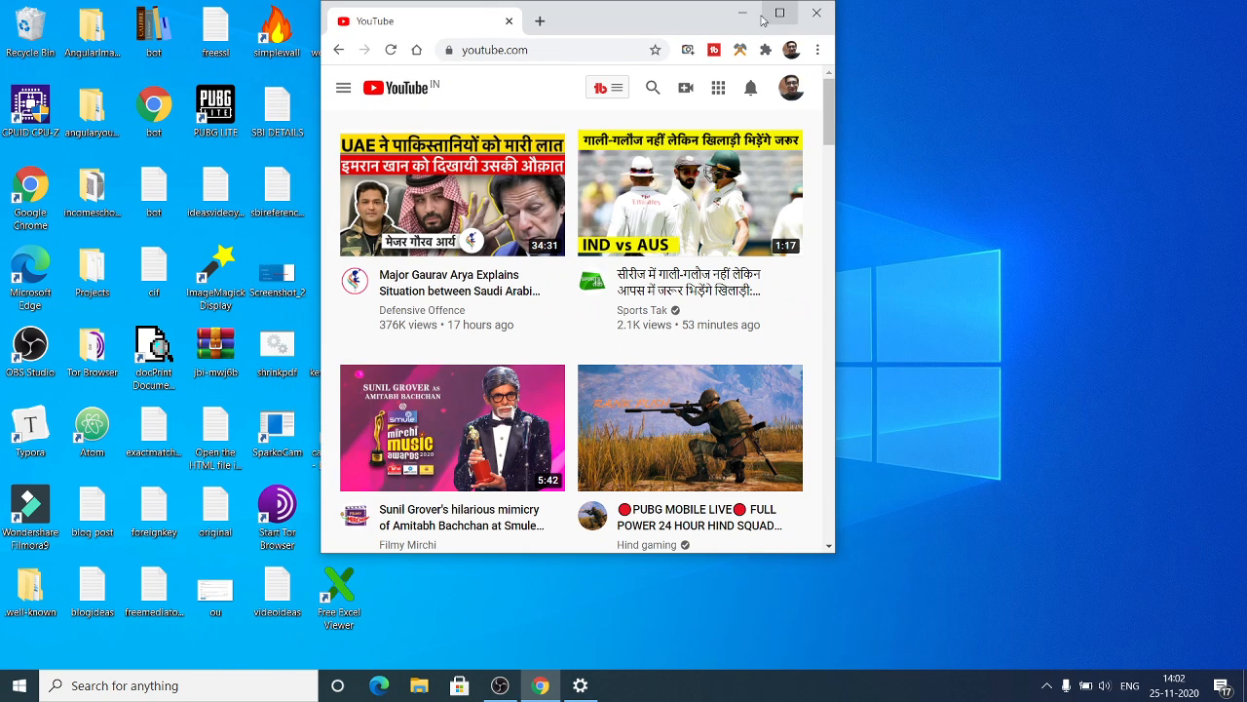
pyautogui.click(742, 13)
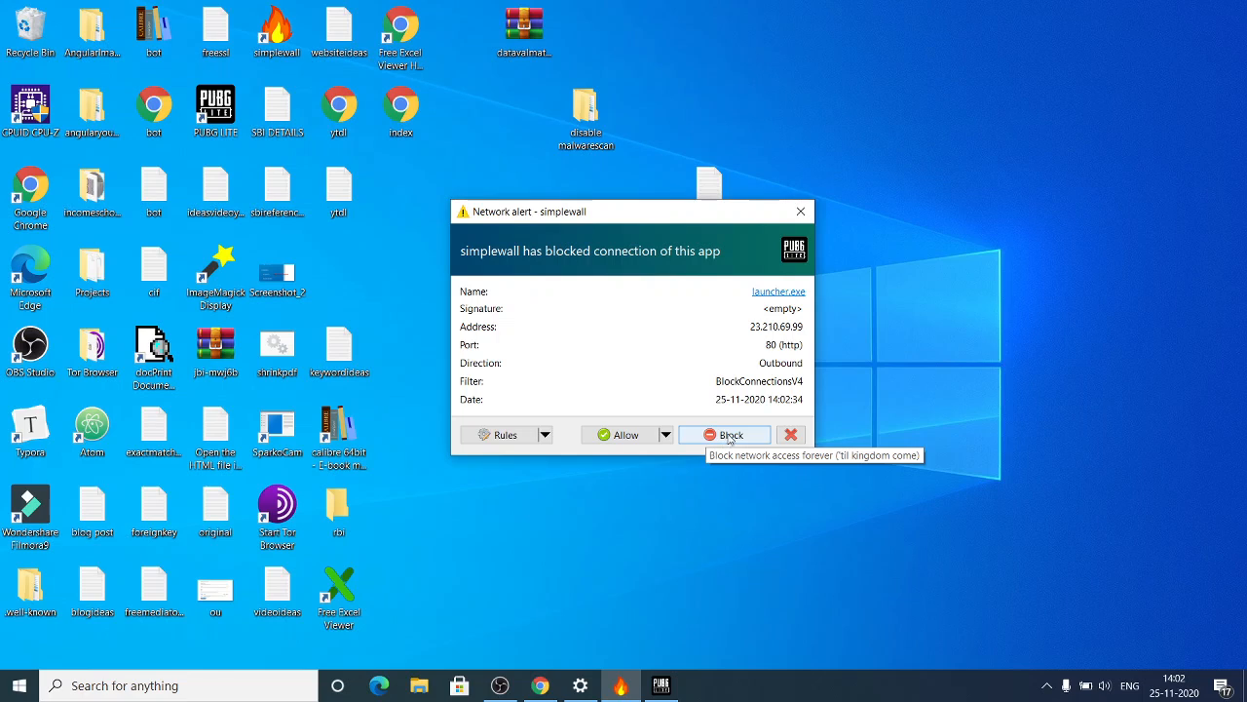
# Allow network access for launcher.exe and obs64.exe in the simplewall alerts, and dismiss the PUBG LITE launcher error
pyautogui.click(609, 445)
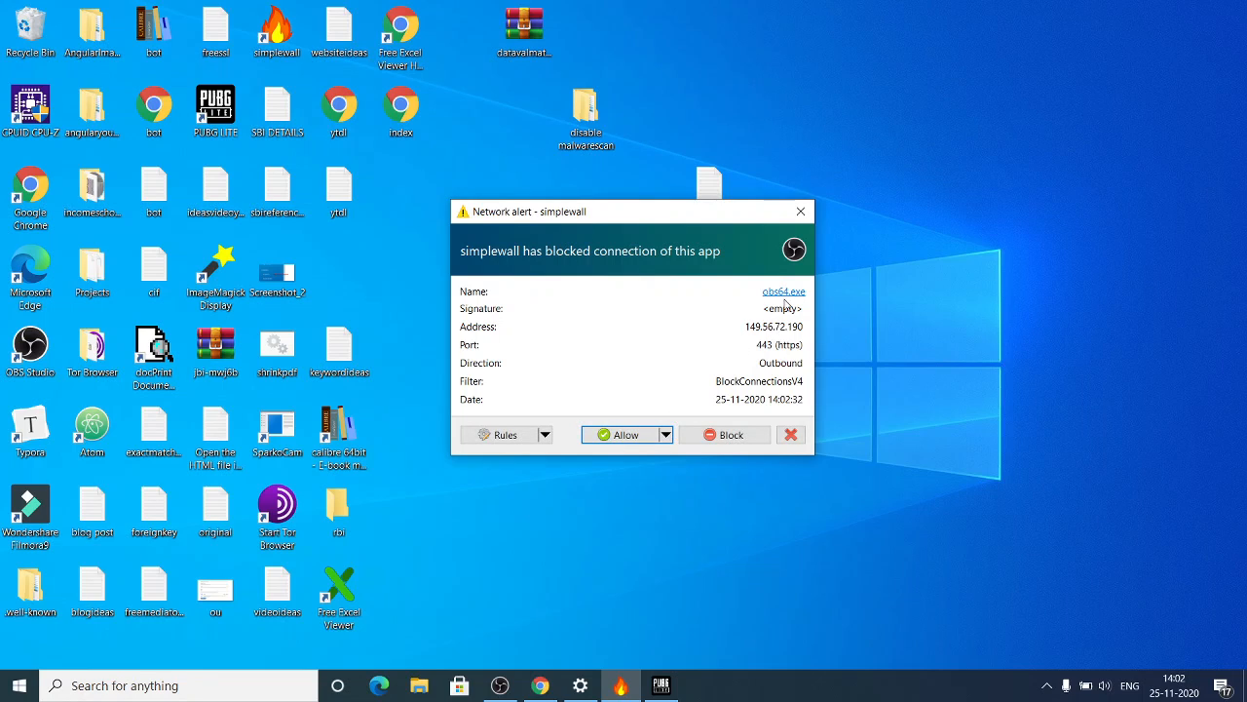
pyautogui.moveTo(779, 298)
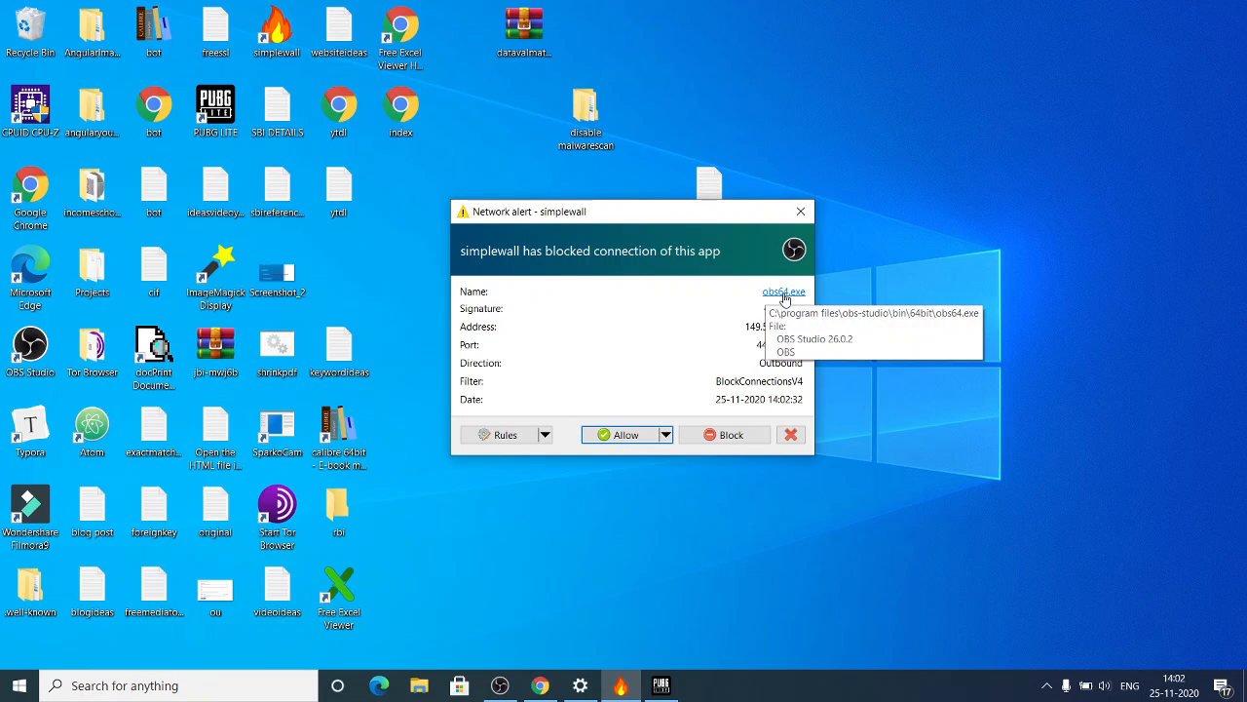
pyautogui.click(623, 436)
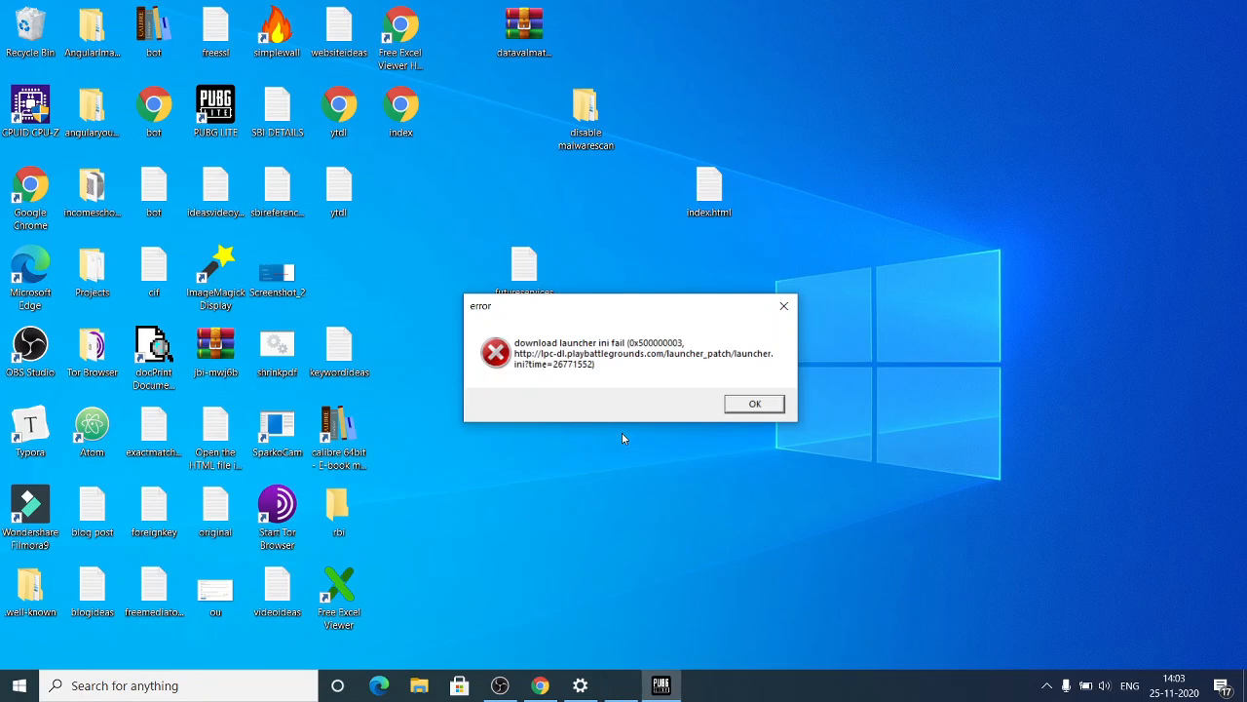
pyautogui.click(753, 408)
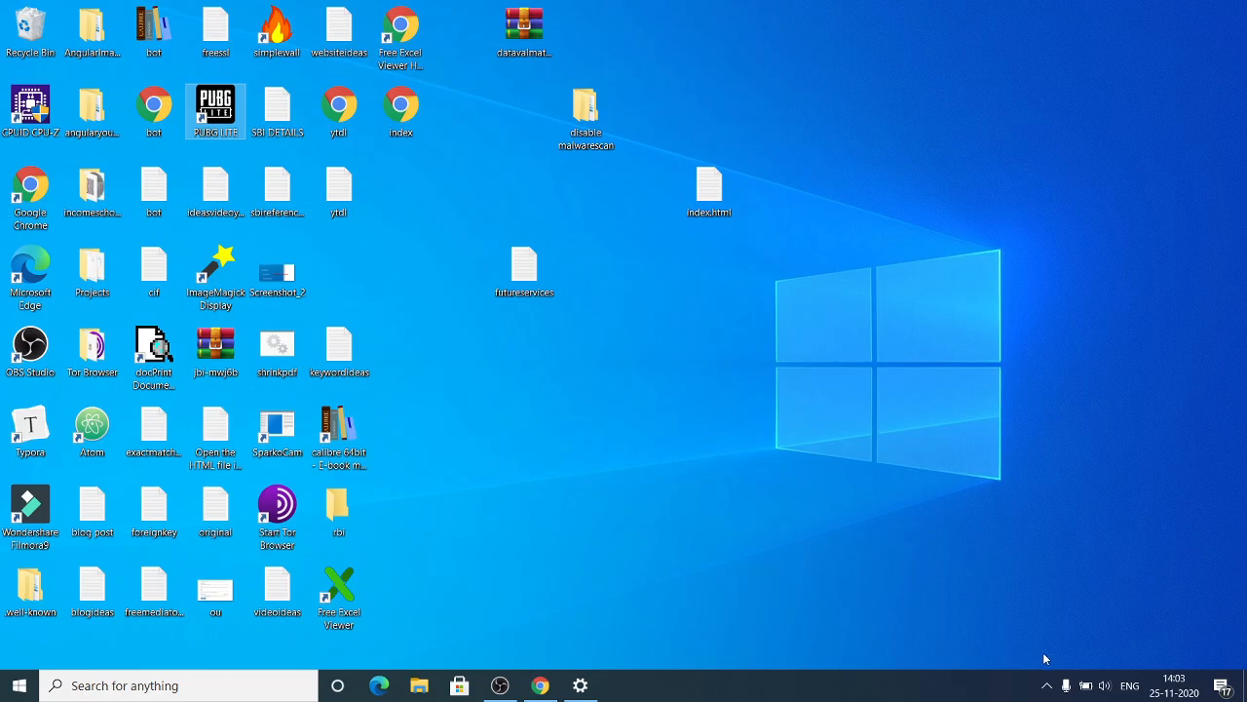
# Show the simplewall window again and review the list of apps with internet access
pyautogui.click(1047, 687)
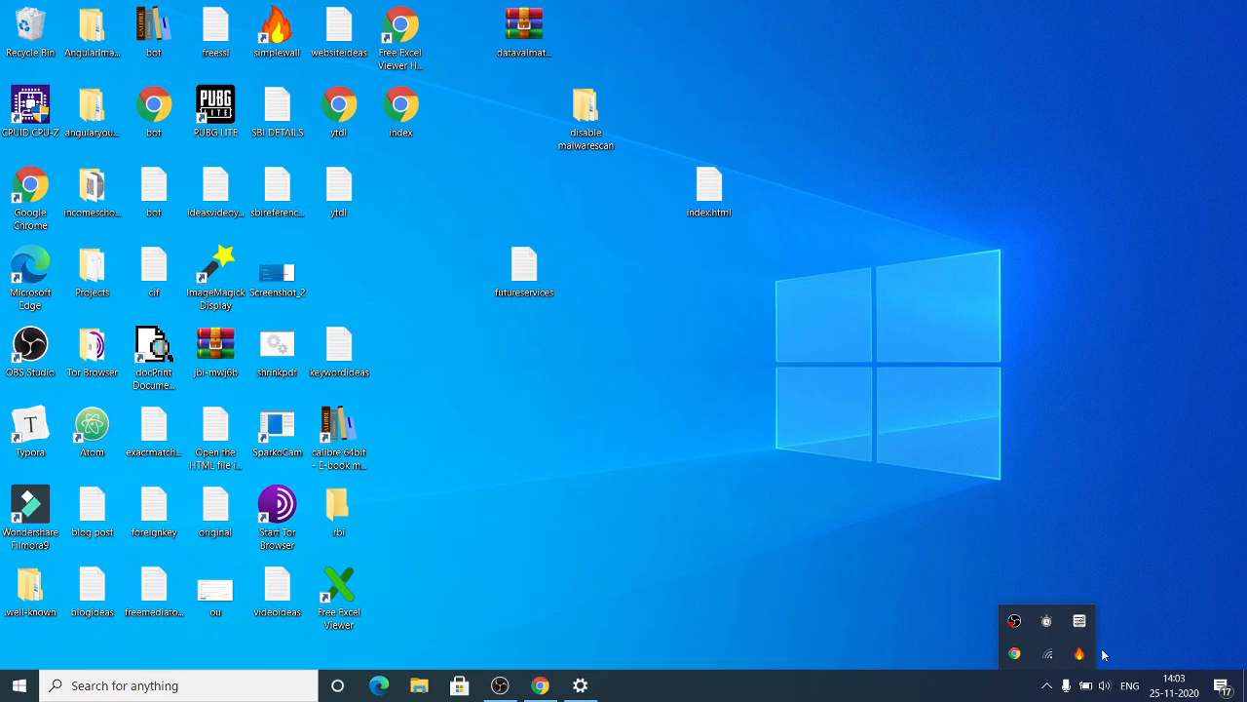
pyautogui.rightClick(1079, 656)
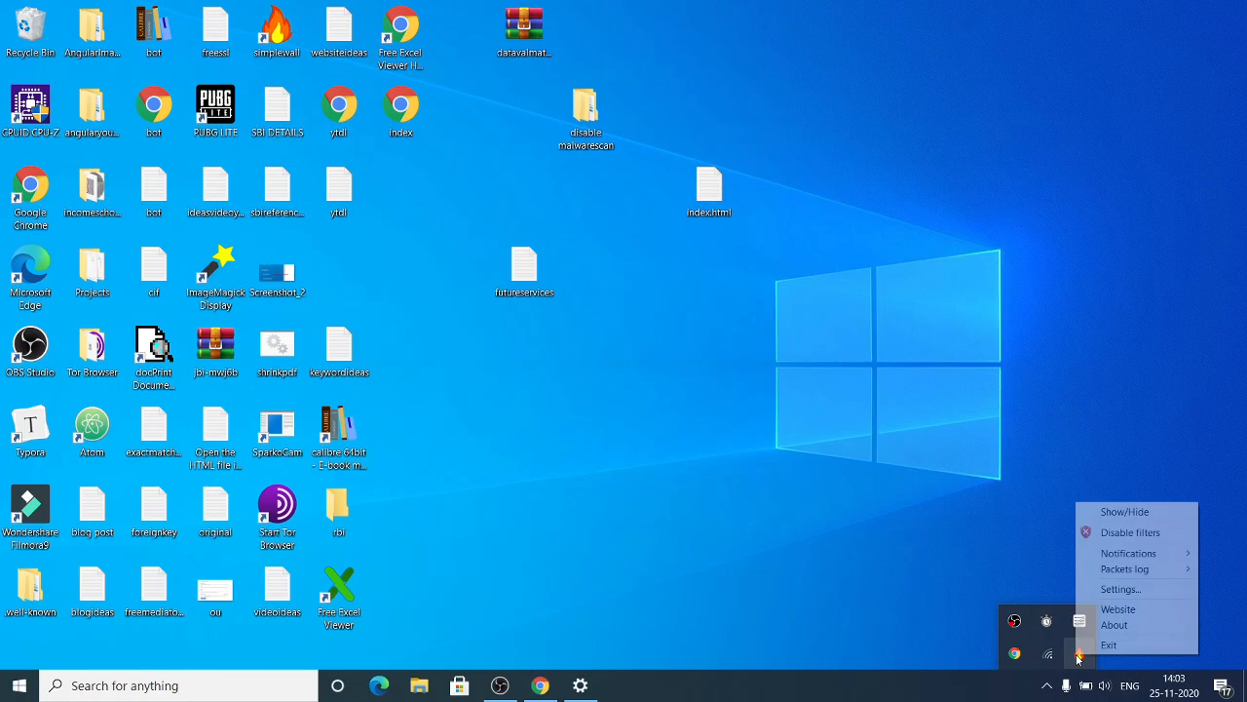
pyautogui.click(1111, 510)
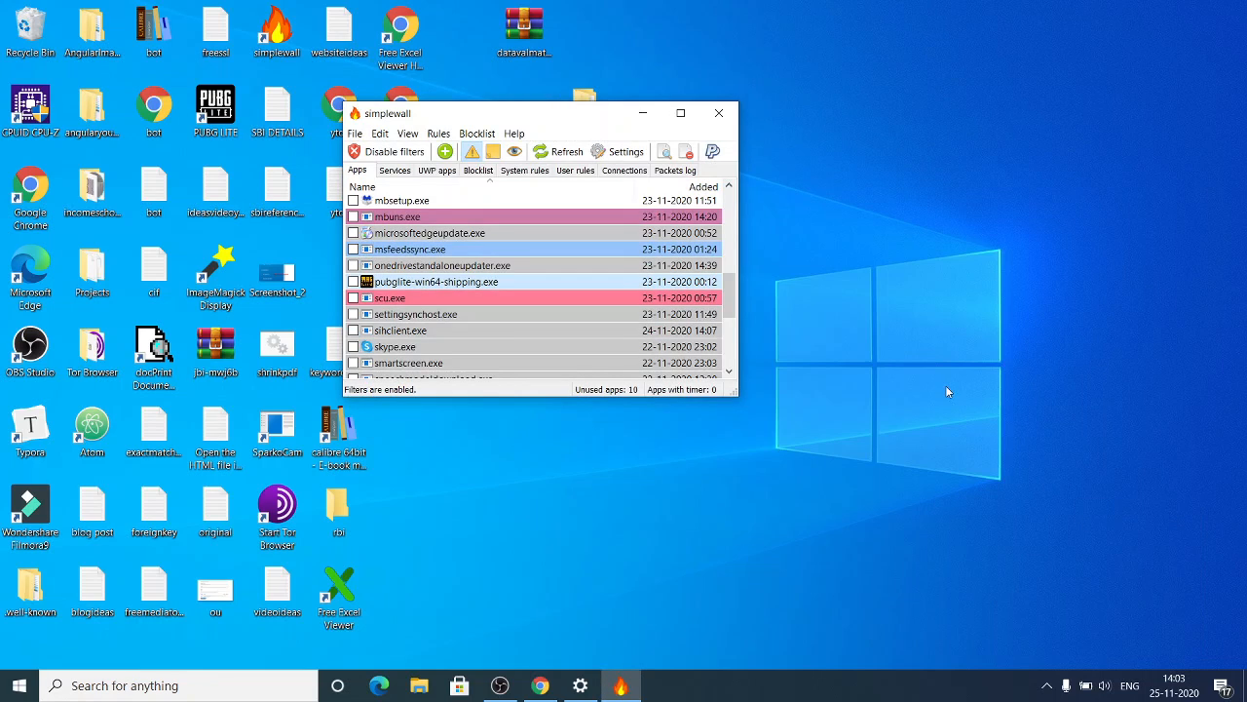
pyautogui.moveTo(729, 295); pyautogui.dragTo(730, 195)
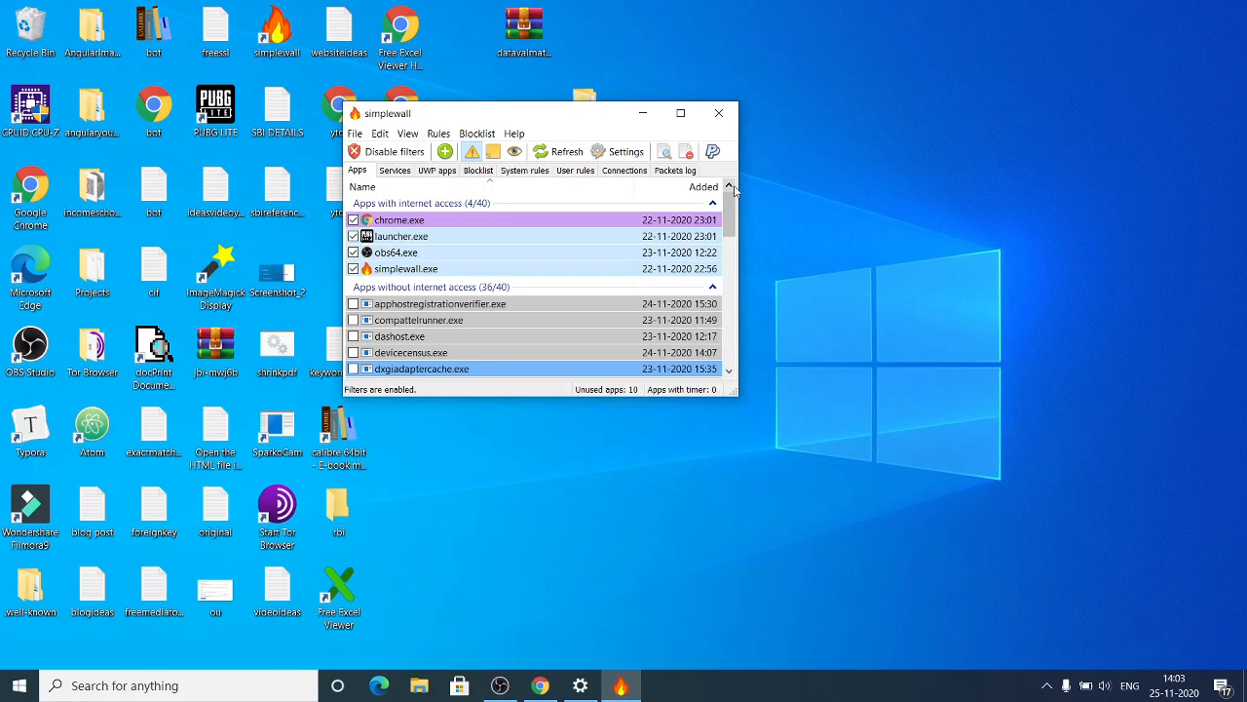
# Switch to Chrome and maximize the window showing the YouTube home page
pyautogui.click(539, 685)
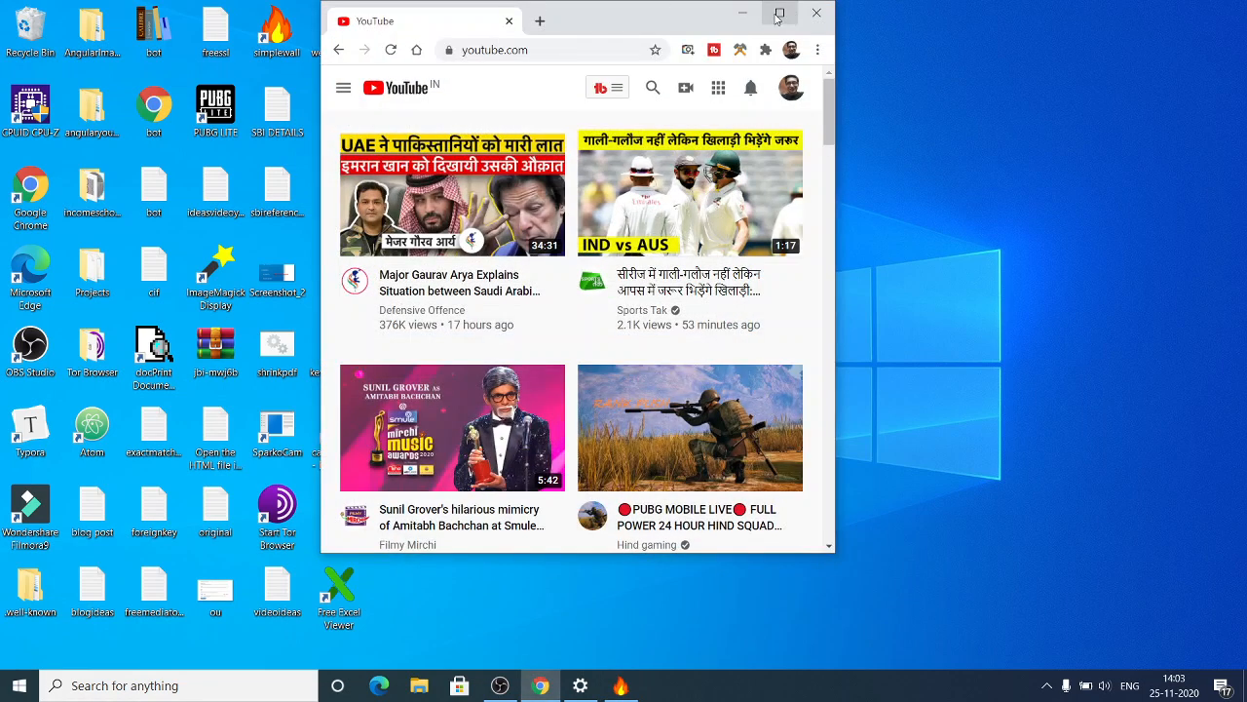
pyautogui.click(780, 13)
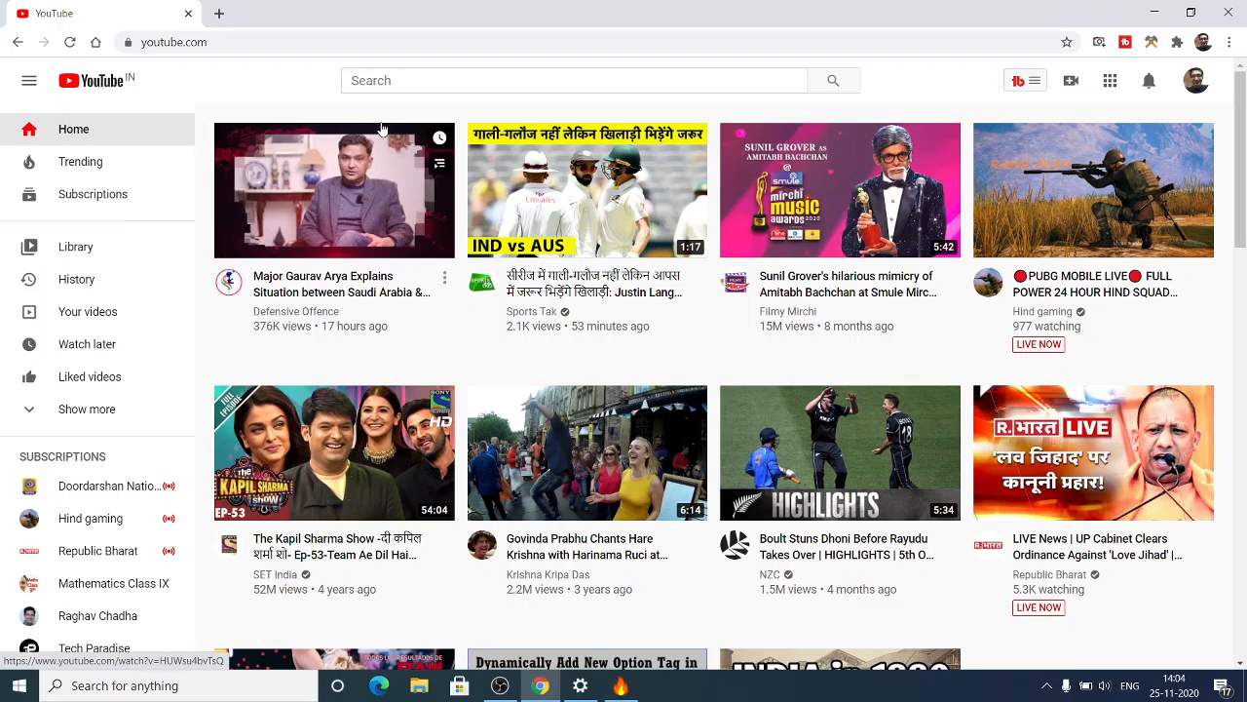
pyautogui.click(500, 685)
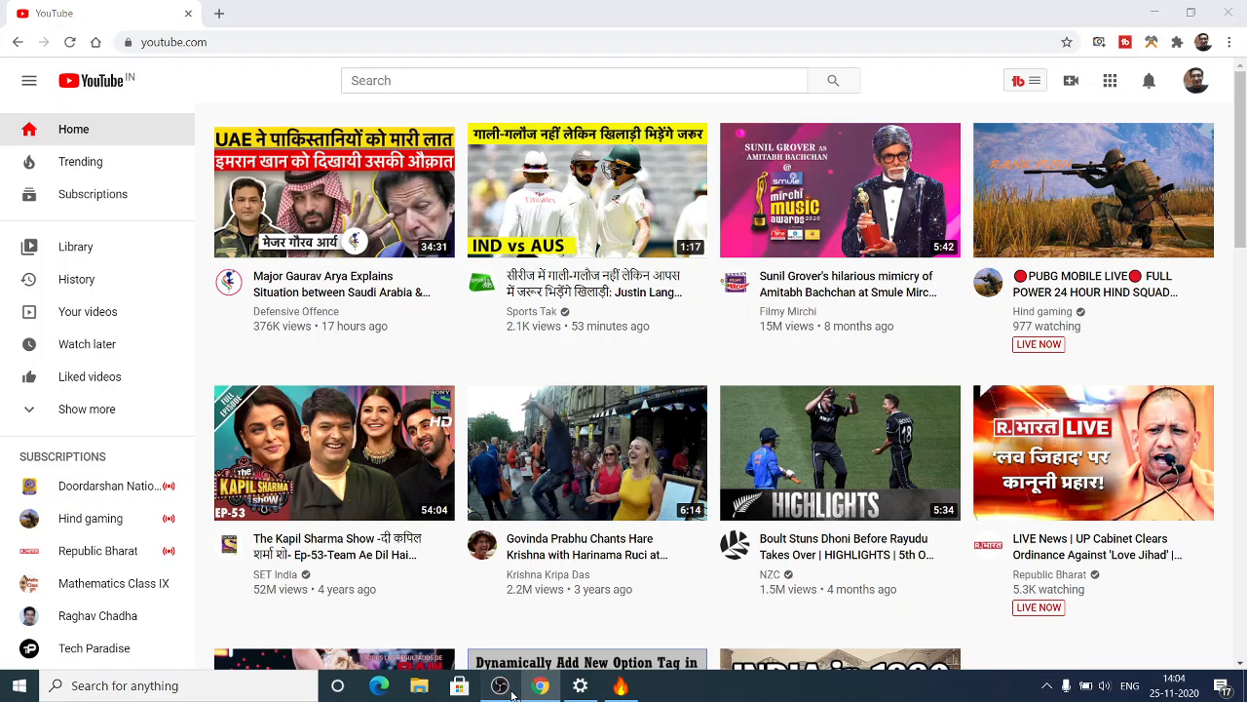